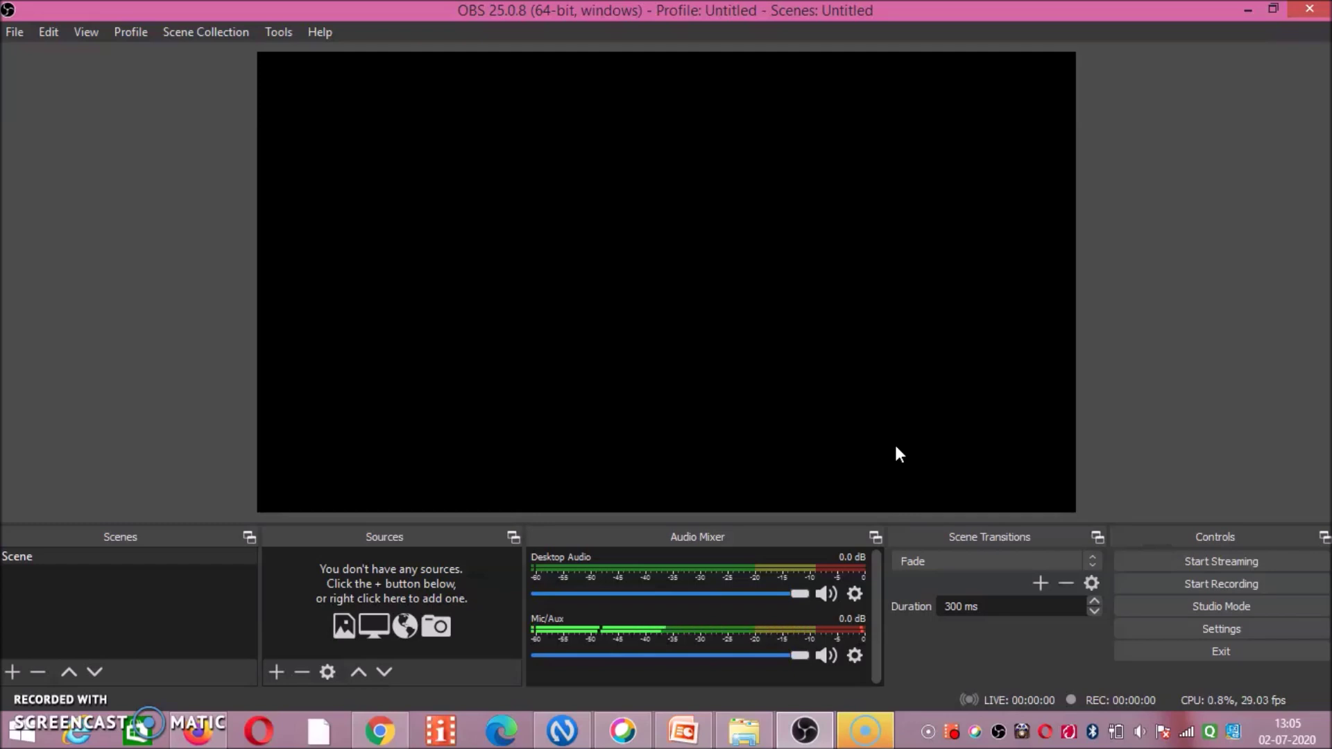
# Open OBS Studio's File menu to see the recording, settings-folder and exit options.
pyautogui.click(1096, 585)
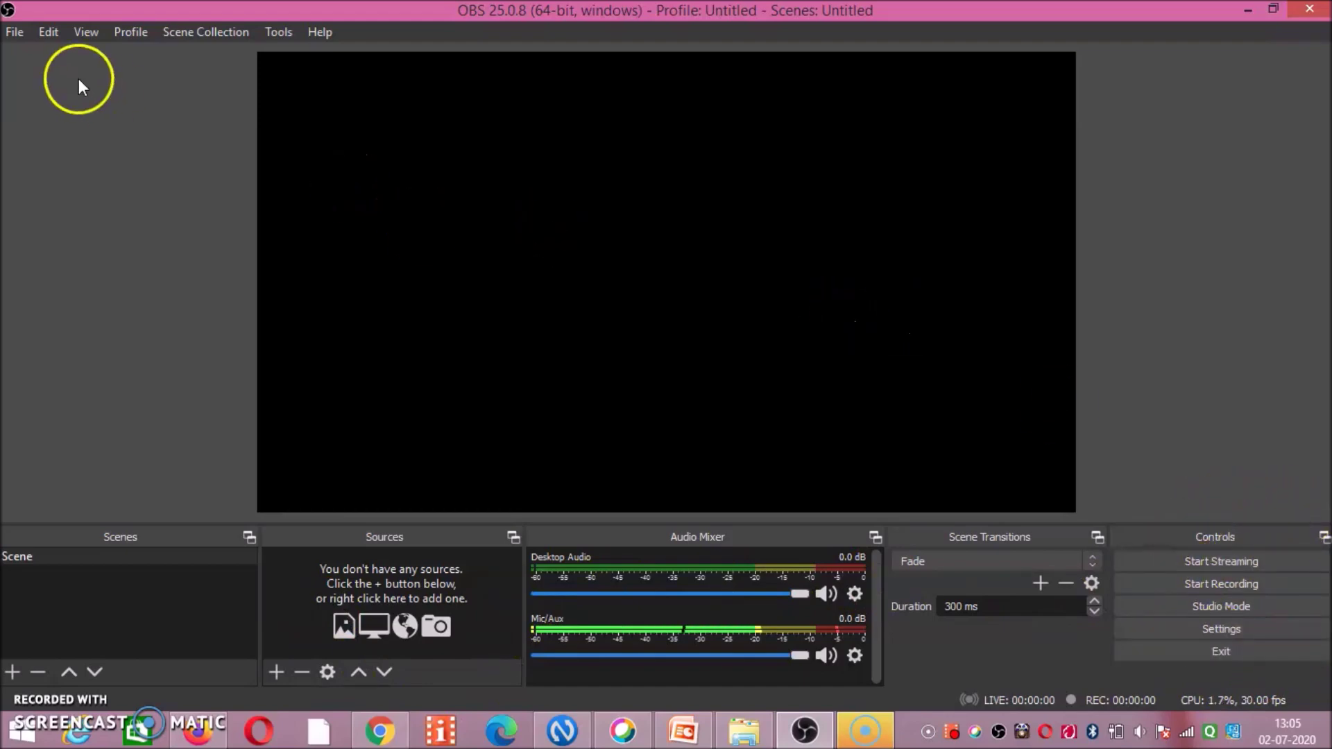
pyautogui.click(19, 34)
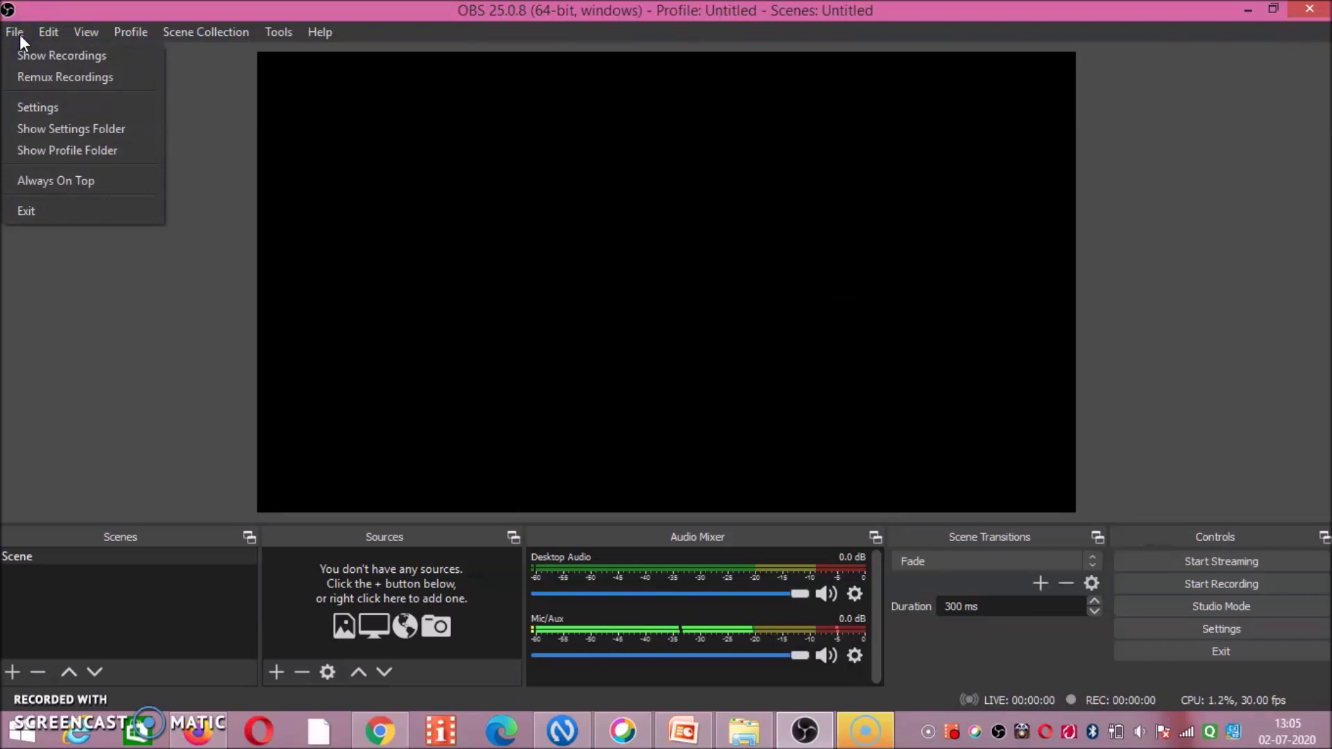
# Glance through the Edit menu, then bring up the list of addable source types under Sources.
pyautogui.click(179, 207)
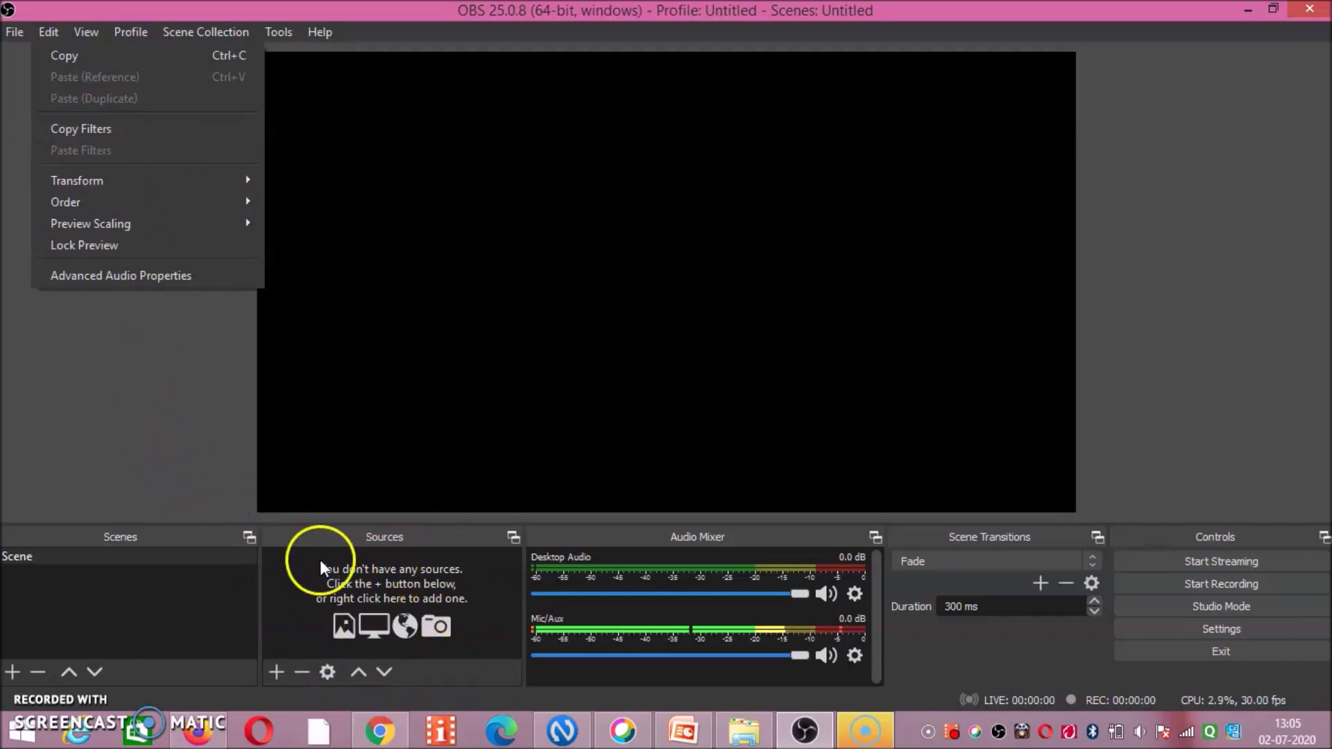
pyautogui.click(235, 438)
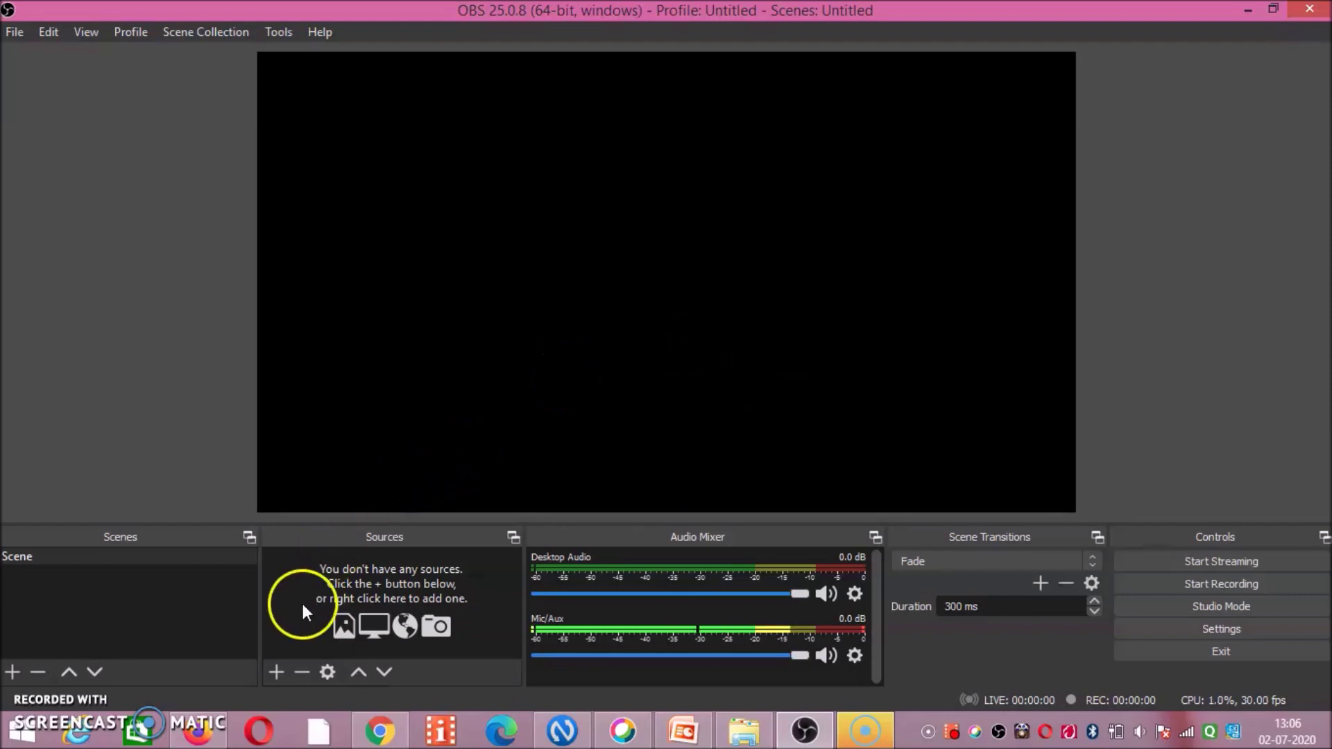
pyautogui.click(277, 670)
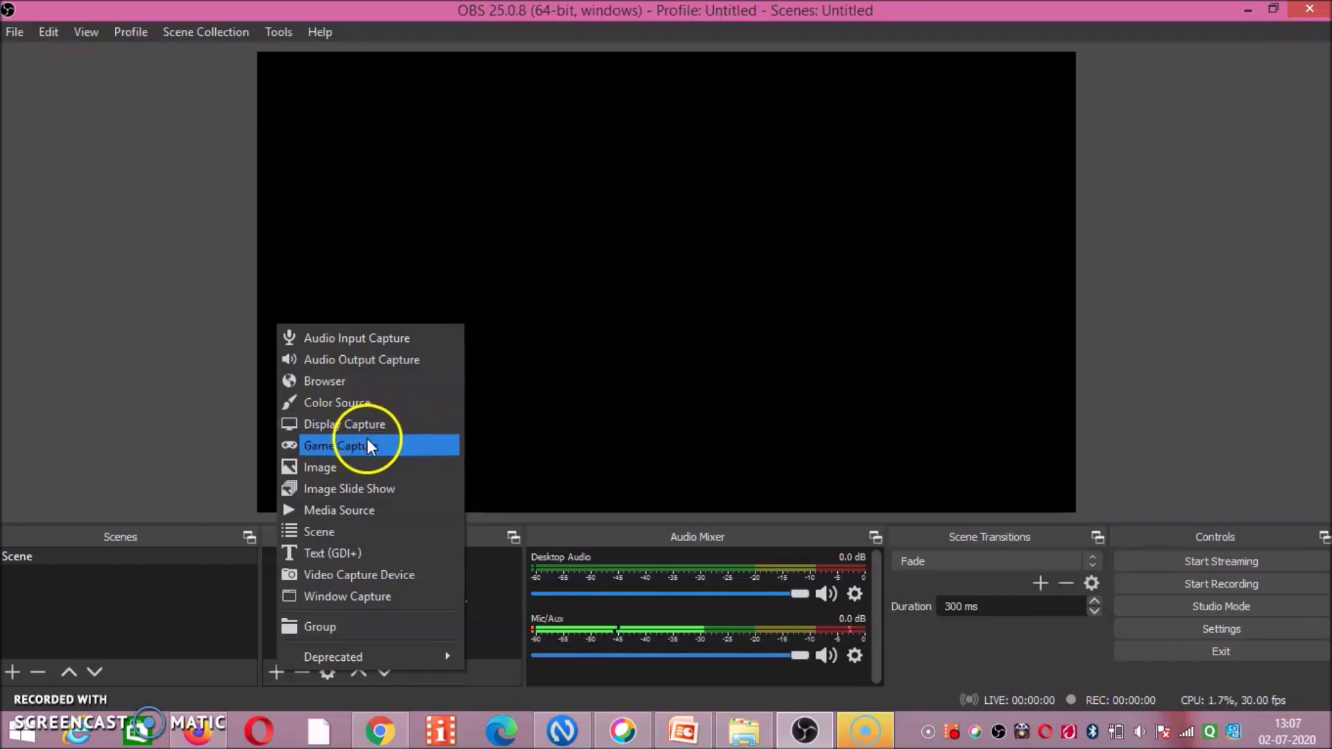
pyautogui.click(327, 469)
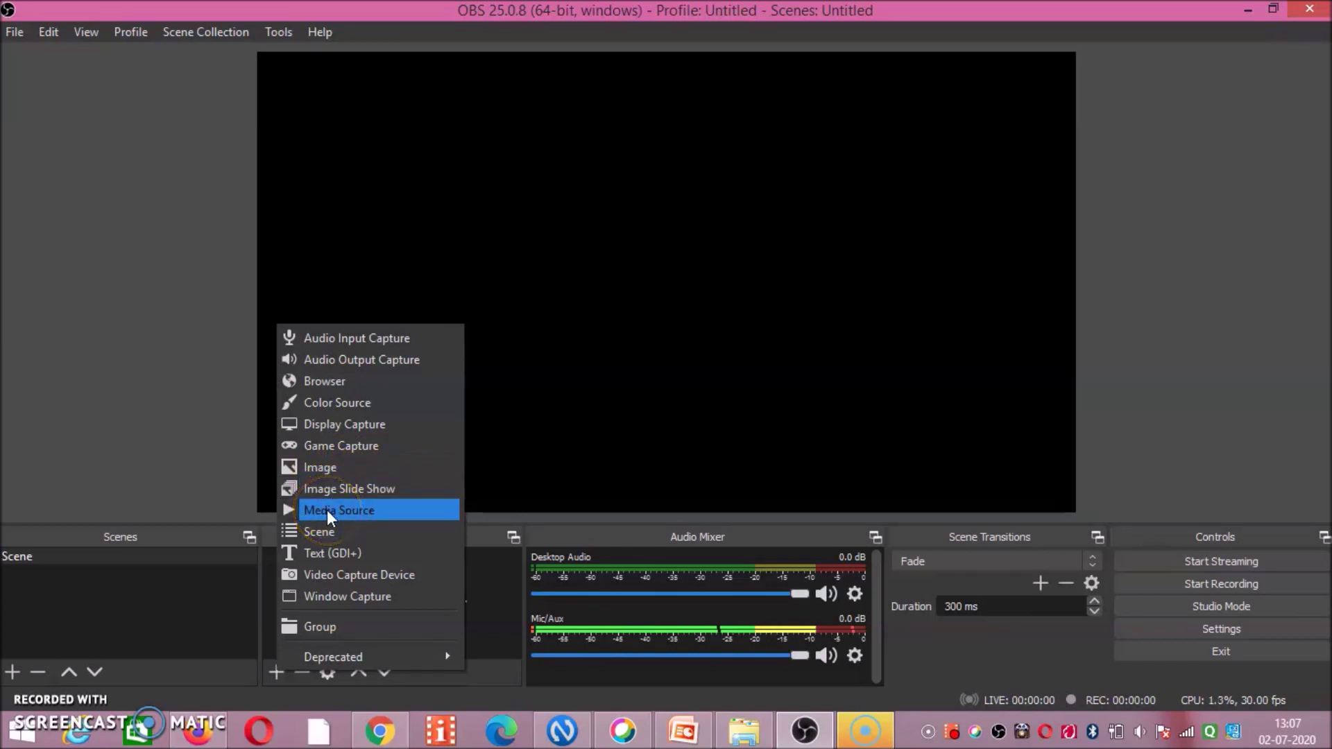
pyautogui.click(325, 560)
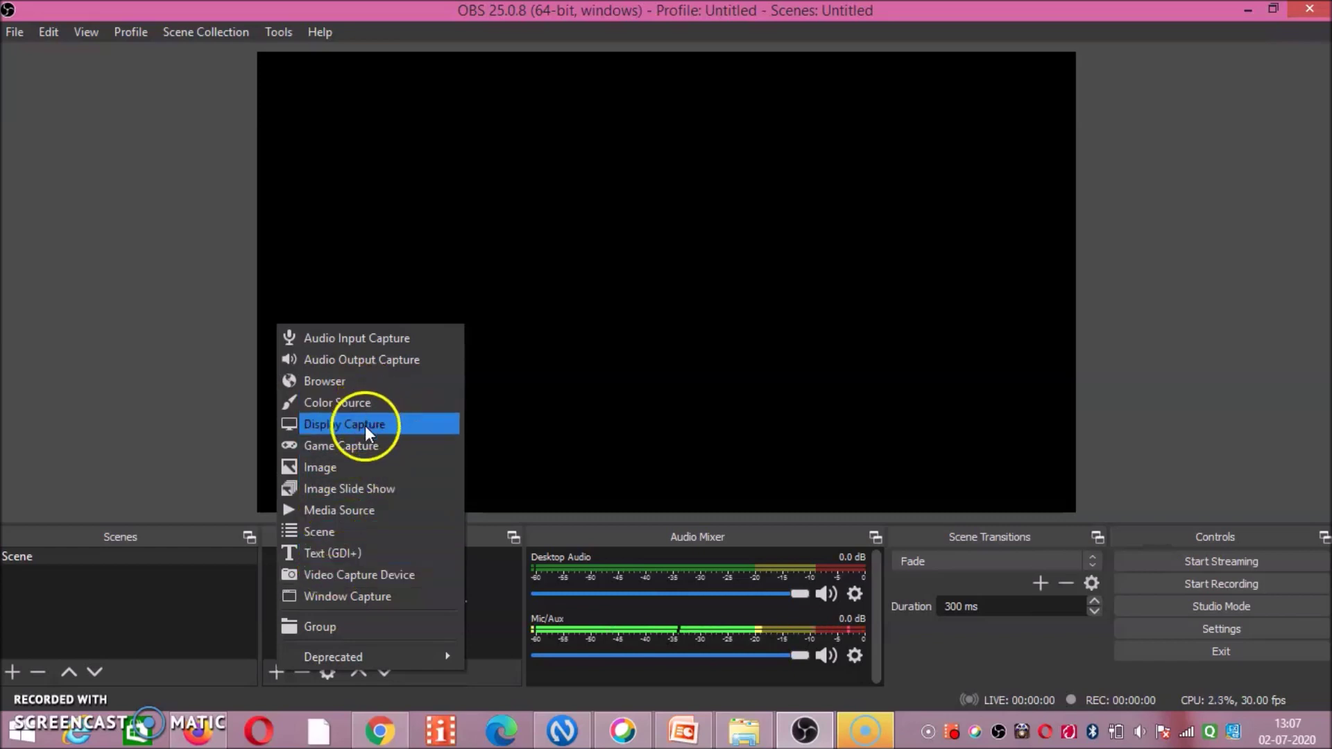
pyautogui.click(325, 469)
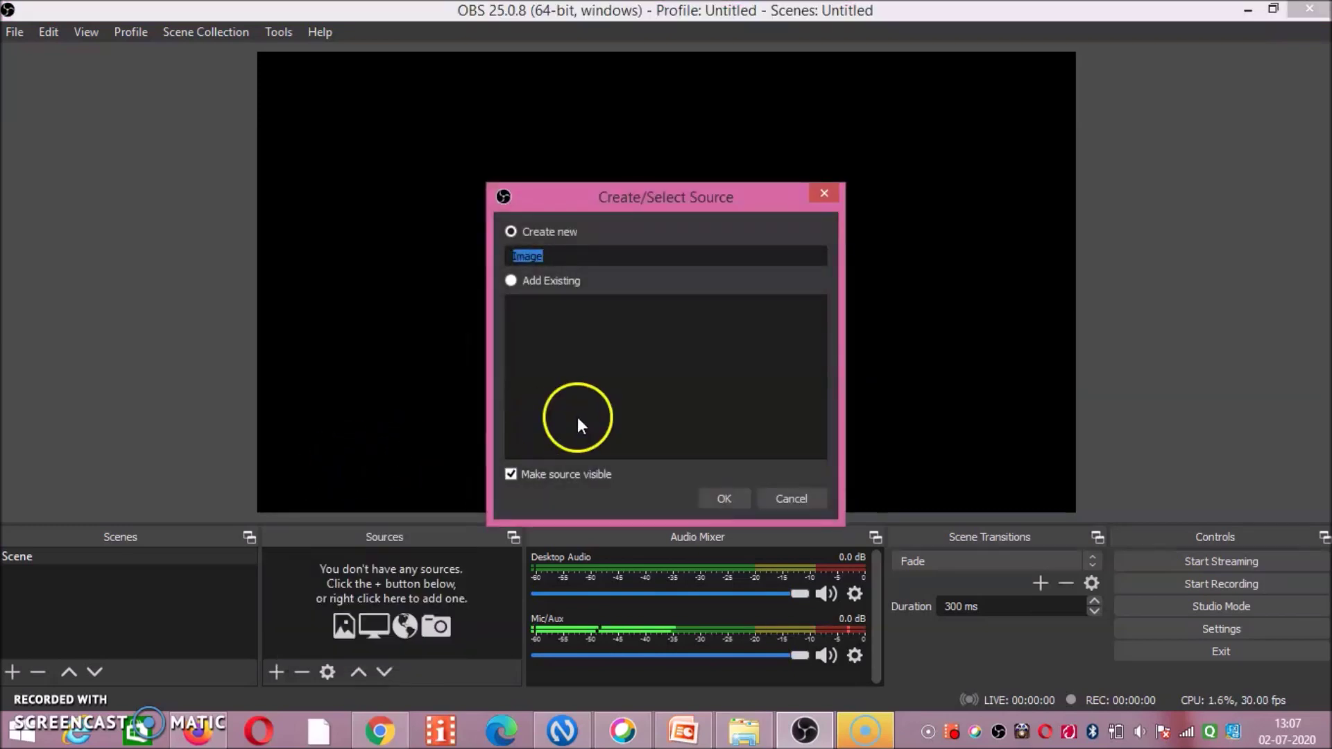
# Create the Image source using 3_2-halfbanner_01-v2 from the Pictures folder.
pyautogui.click(714, 500)
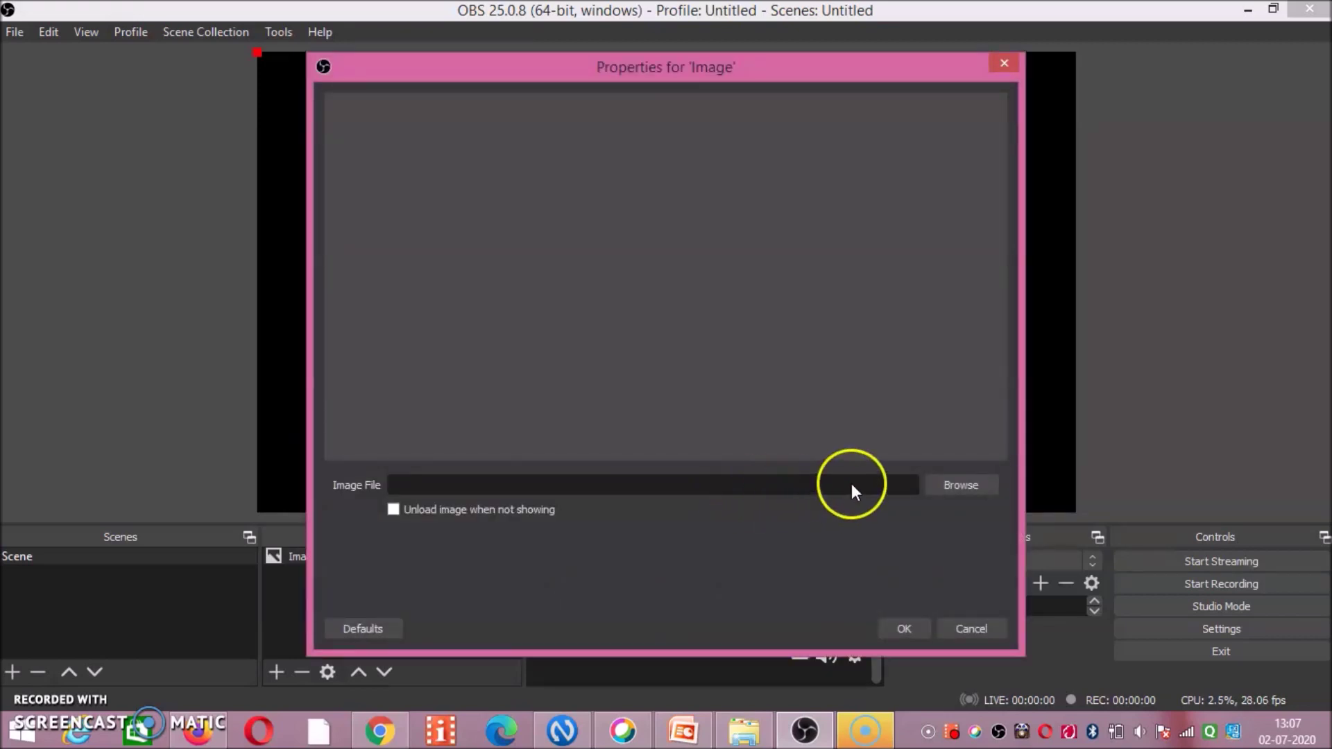
pyautogui.click(934, 492)
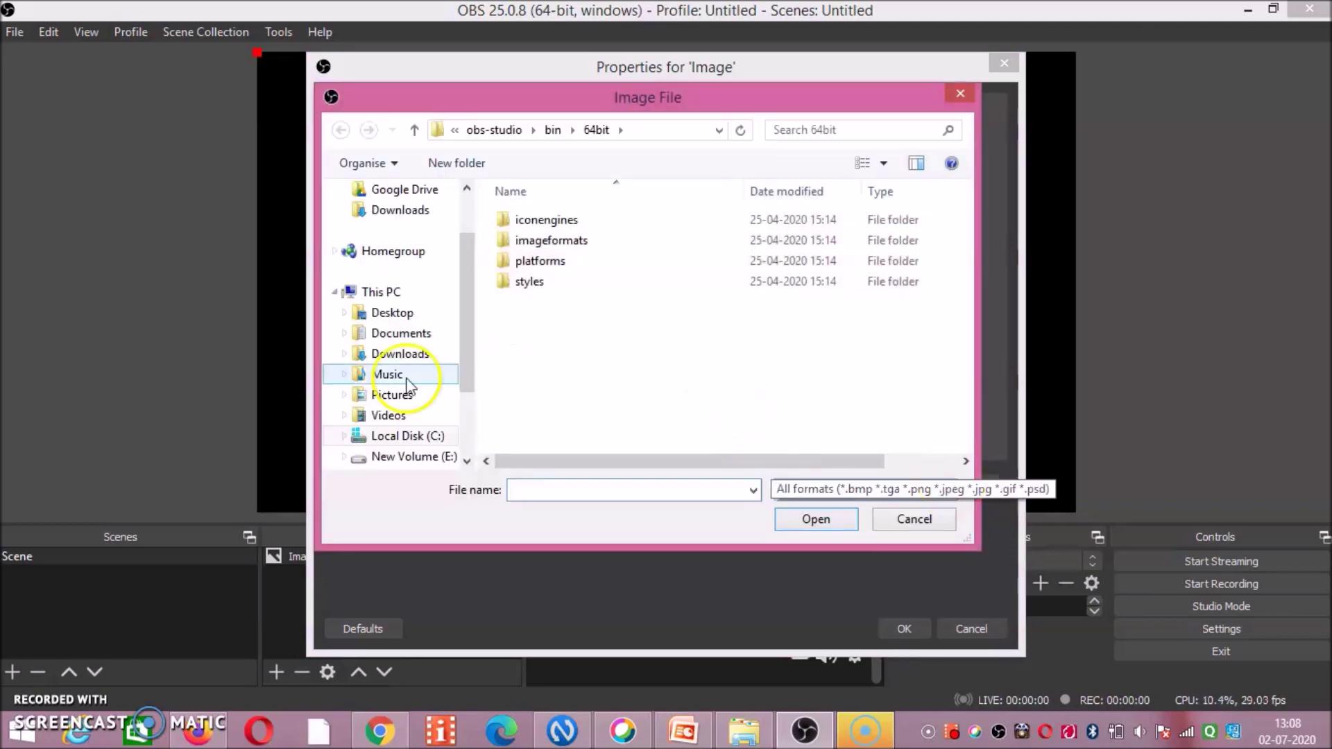
pyautogui.click(405, 397)
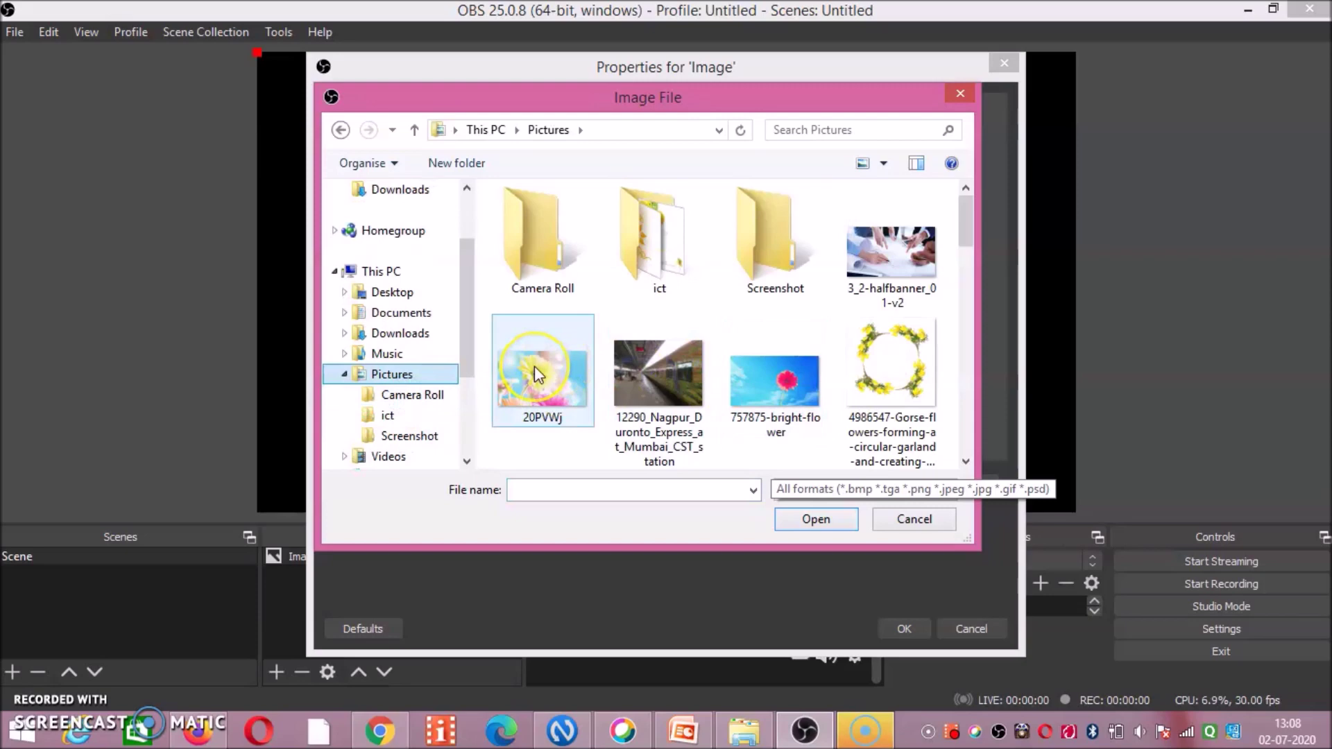
pyautogui.click(885, 267)
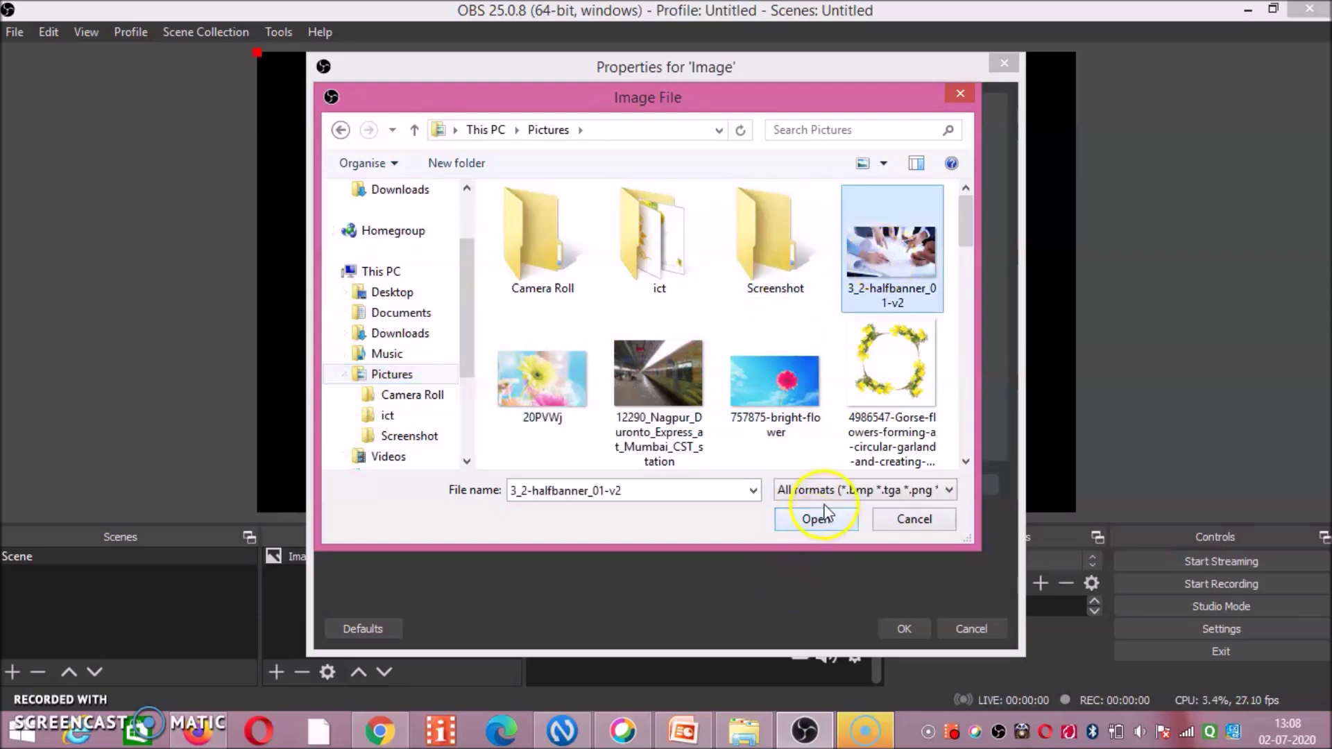
pyautogui.click(805, 525)
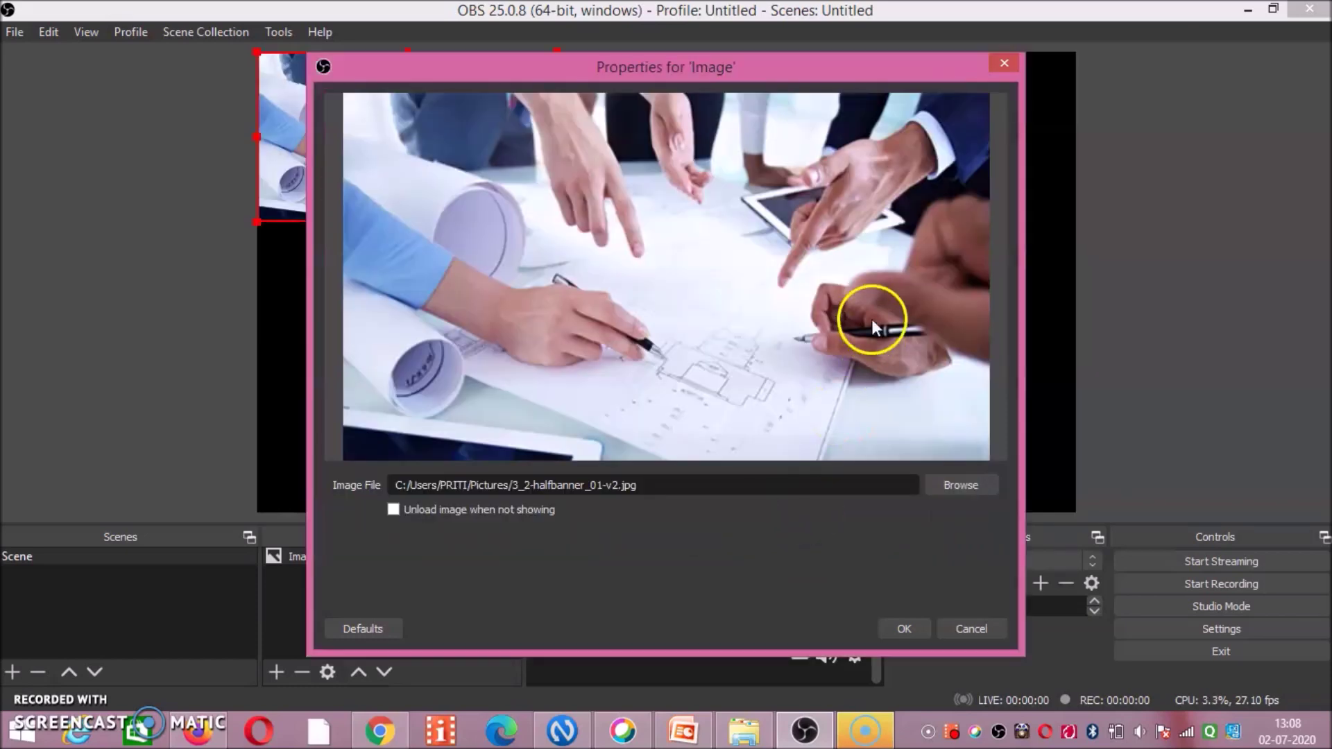
pyautogui.click(905, 631)
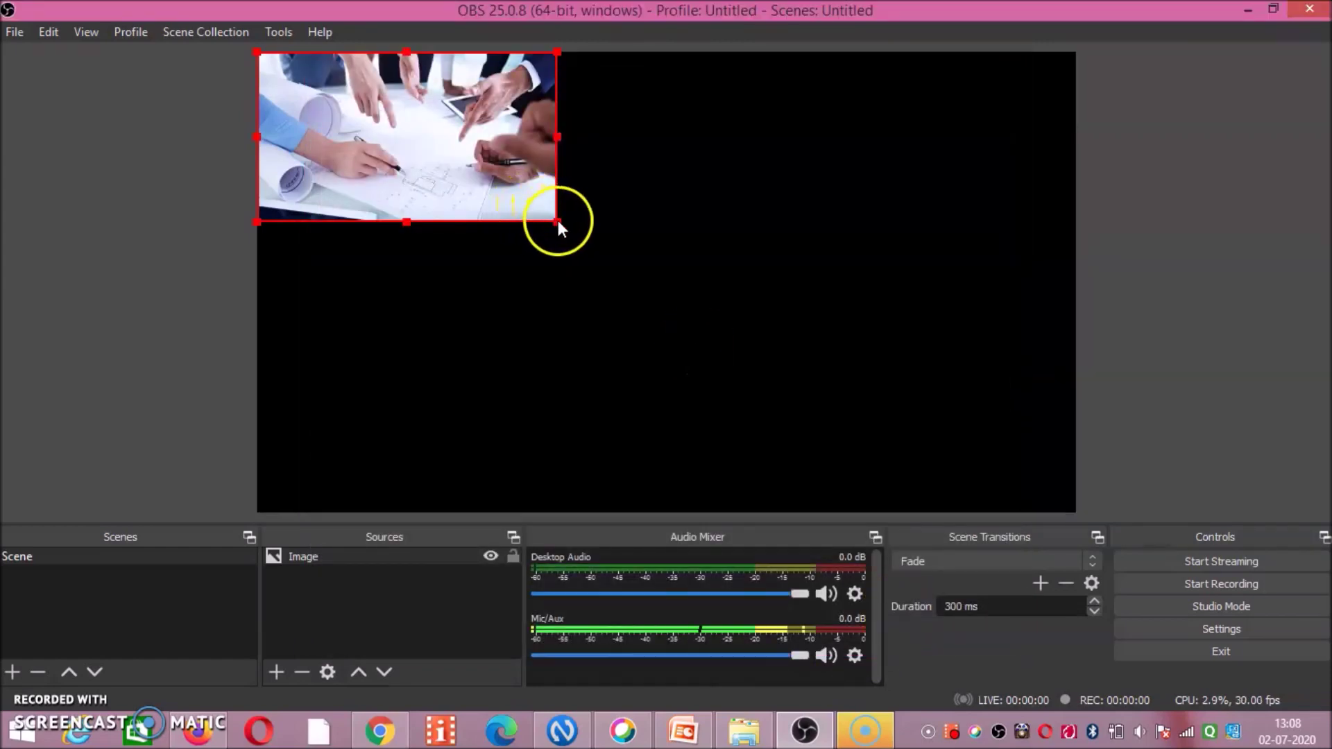
# Stretch the blueprint-and-hands photo by its corner and right edge to cover the preview canvas.
pyautogui.moveTo(558, 220); pyautogui.dragTo(1013, 504)
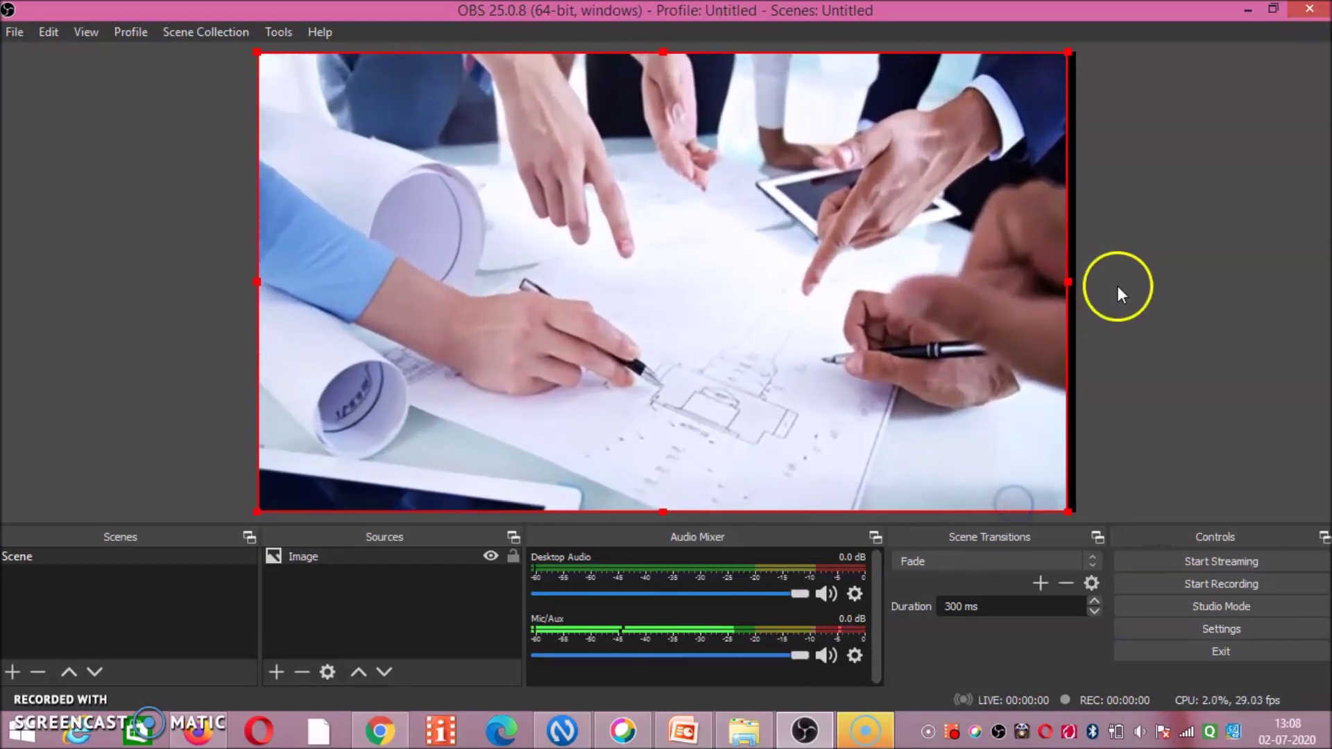
pyautogui.moveTo(1069, 282); pyautogui.dragTo(1068, 282)
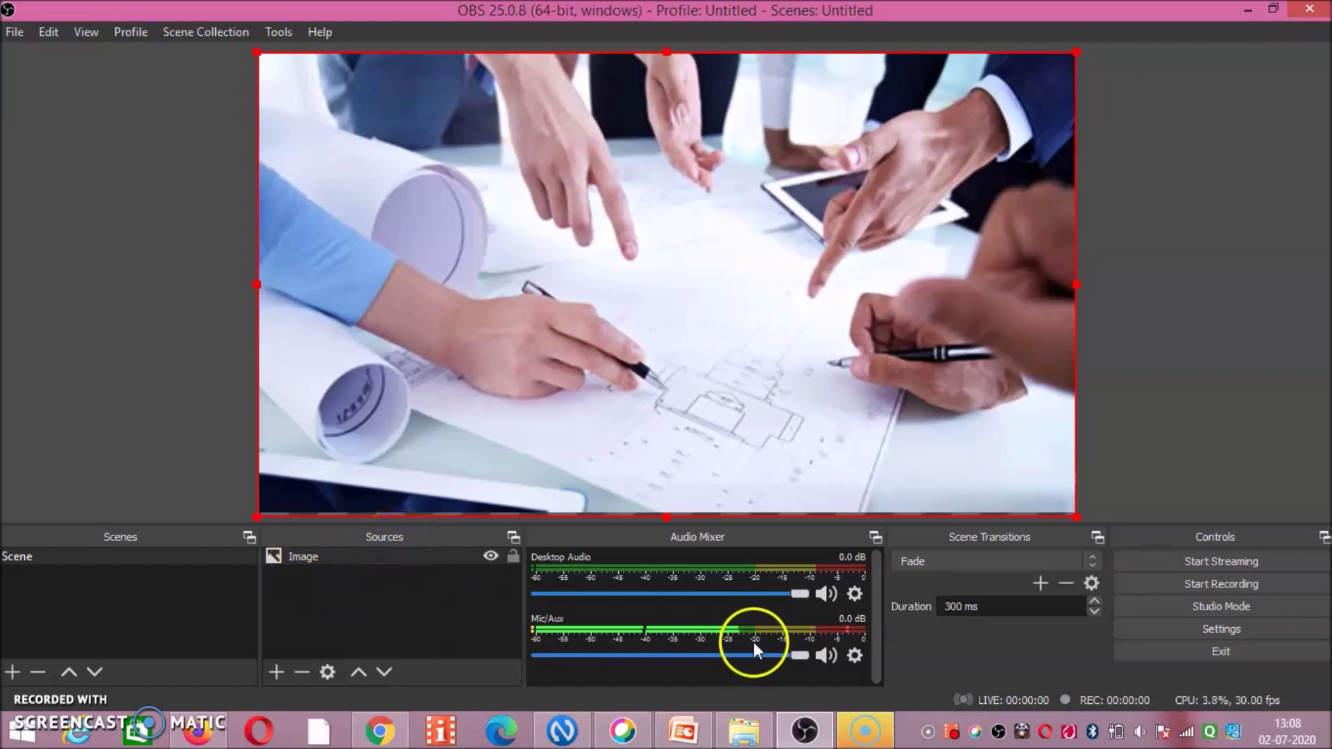
# Record a short clip of the scene, then open the Videos folder via File > Show Recordings.
pyautogui.click(1194, 589)
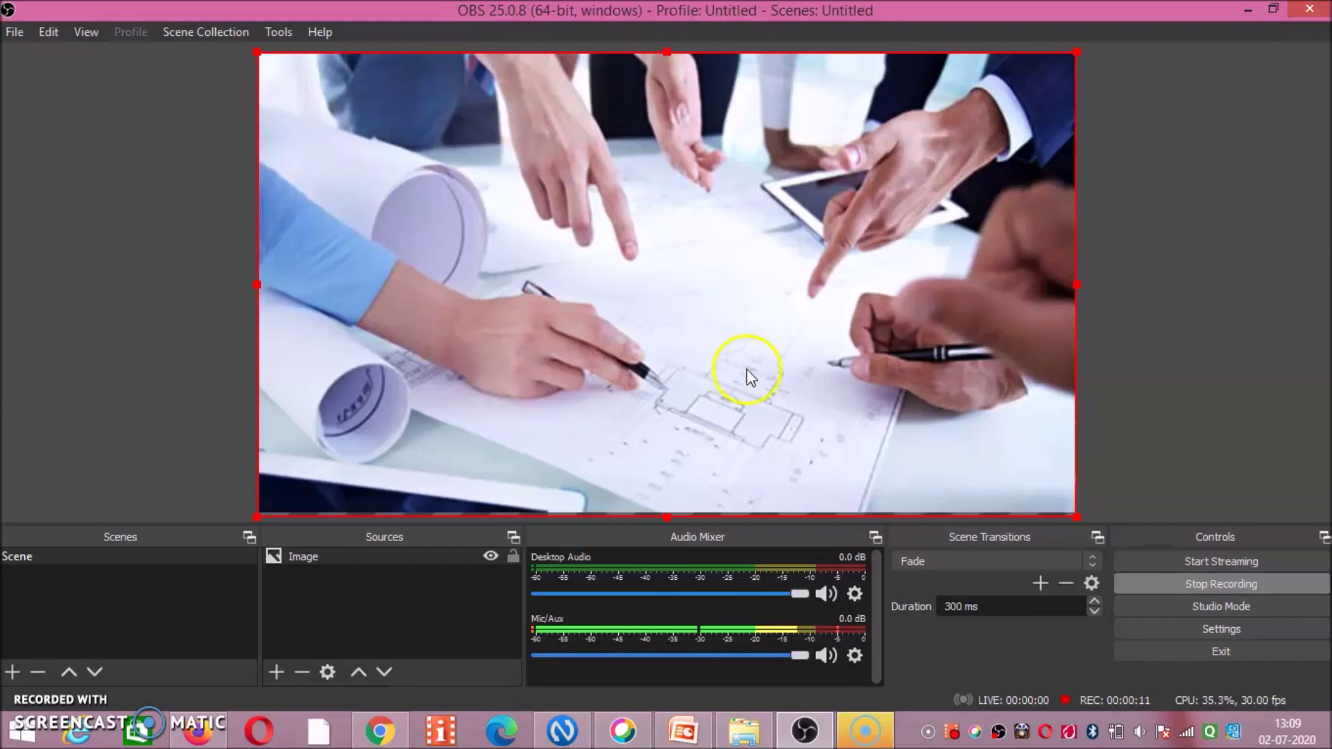
pyautogui.click(1197, 590)
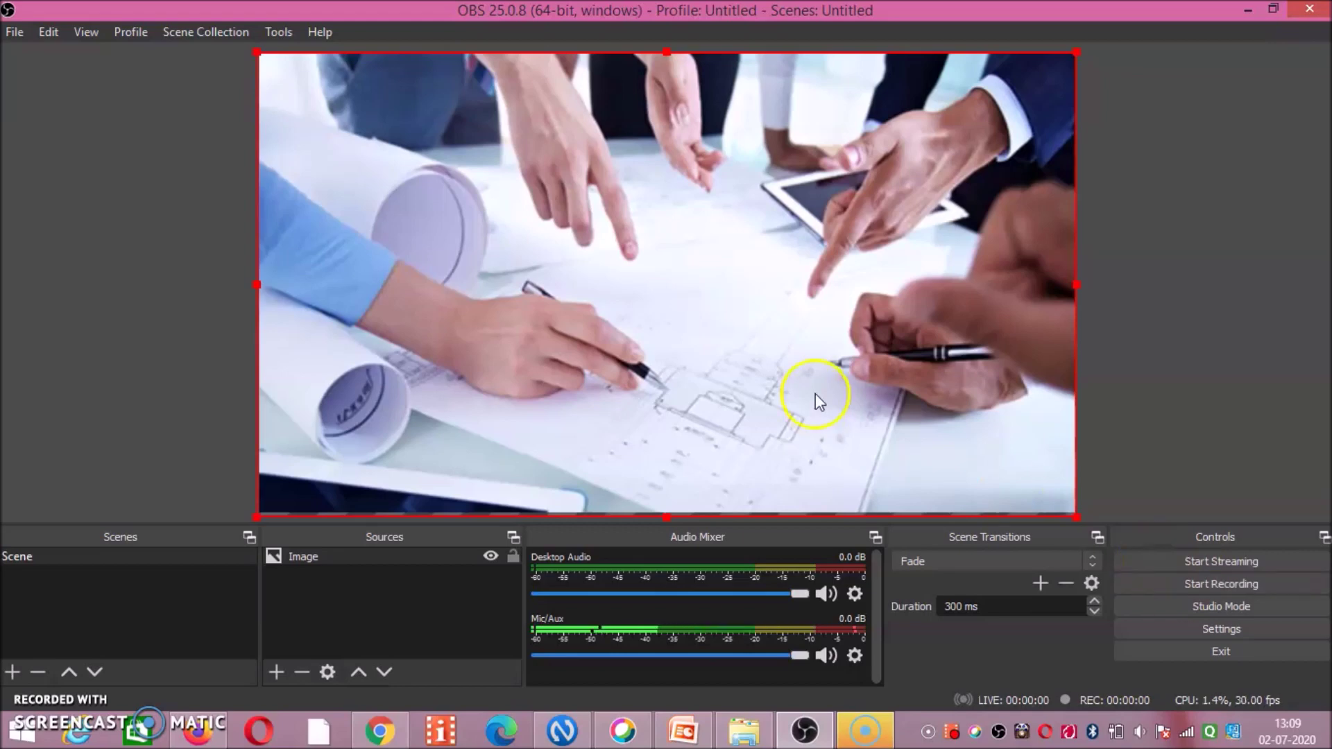
pyautogui.click(16, 32)
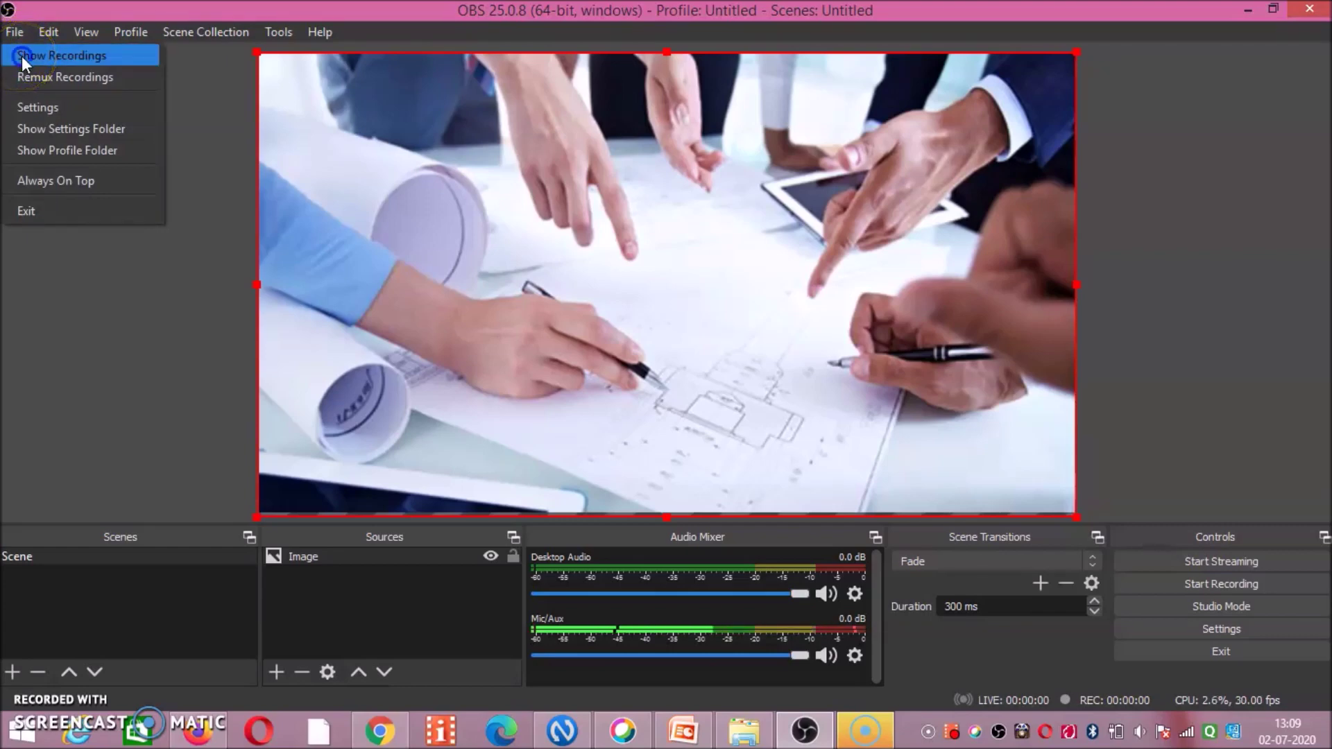
pyautogui.click(22, 57)
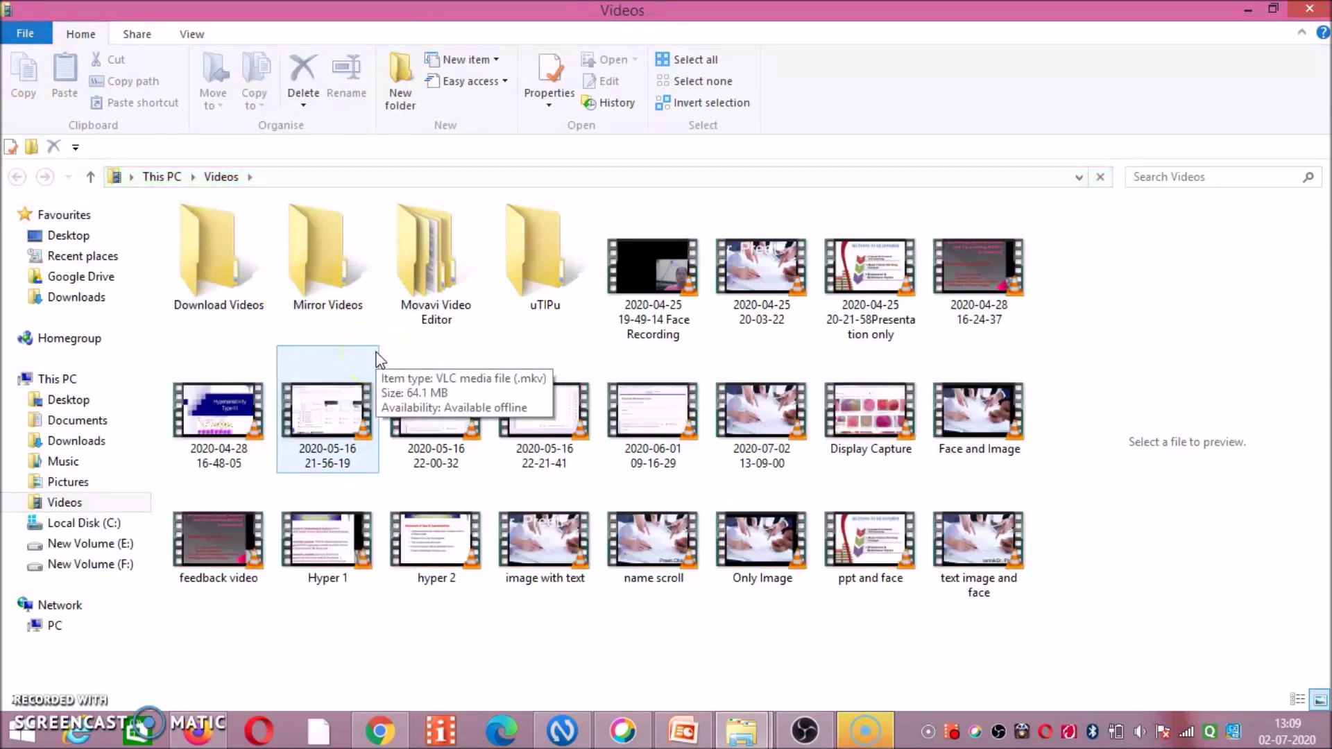
pyautogui.click(778, 431)
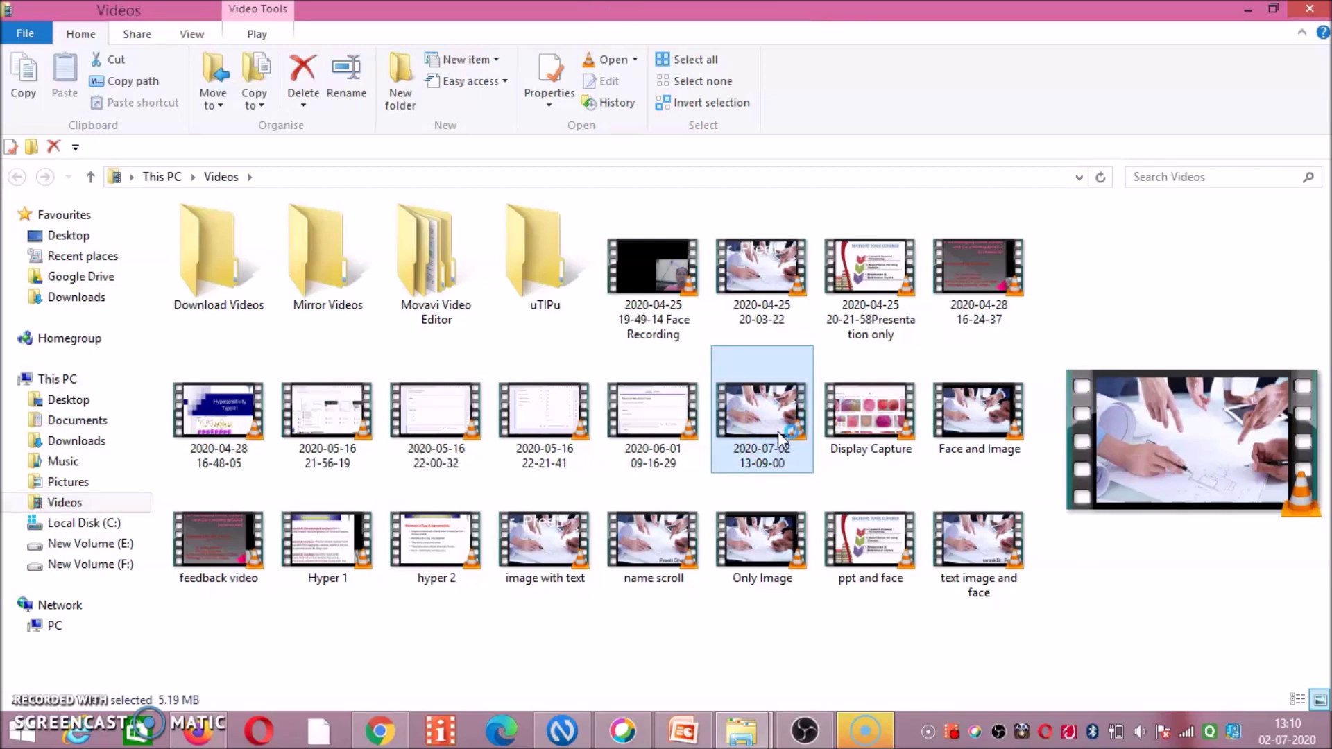
pyautogui.click(228, 179)
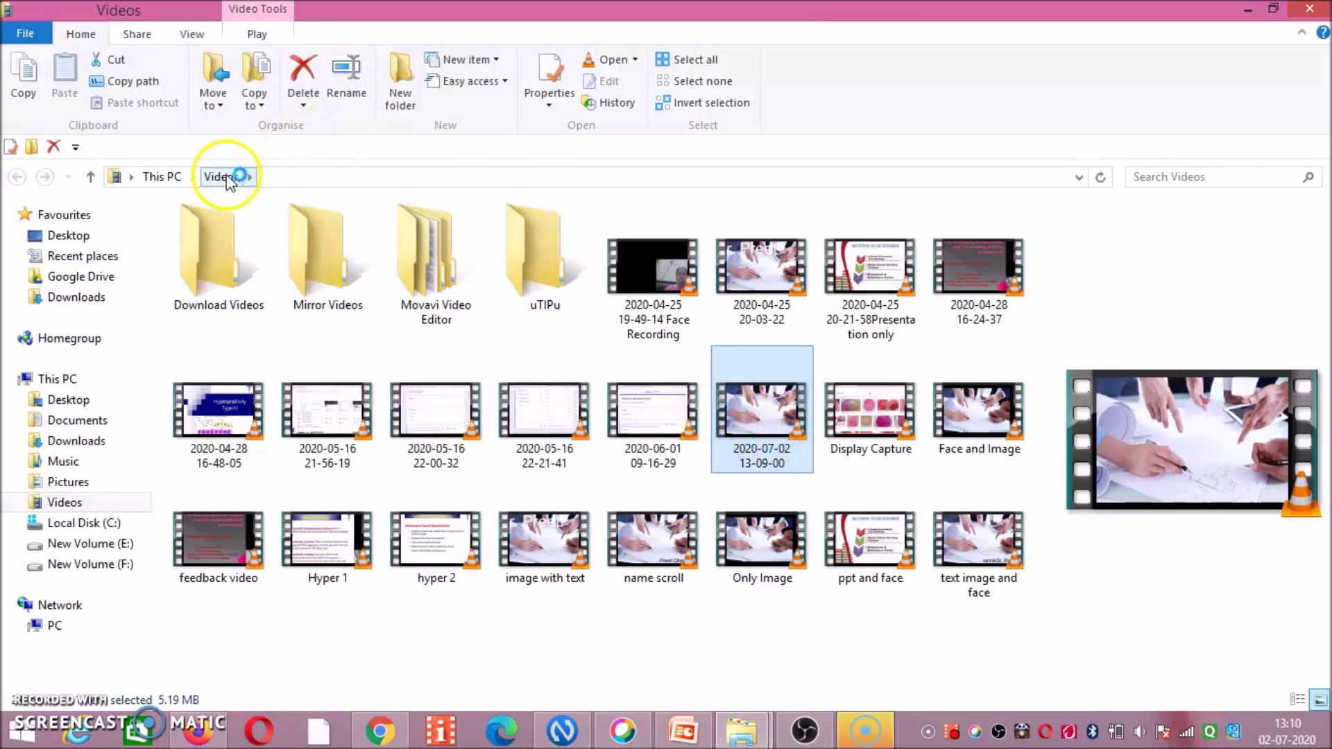
pyautogui.doubleClick(759, 403)
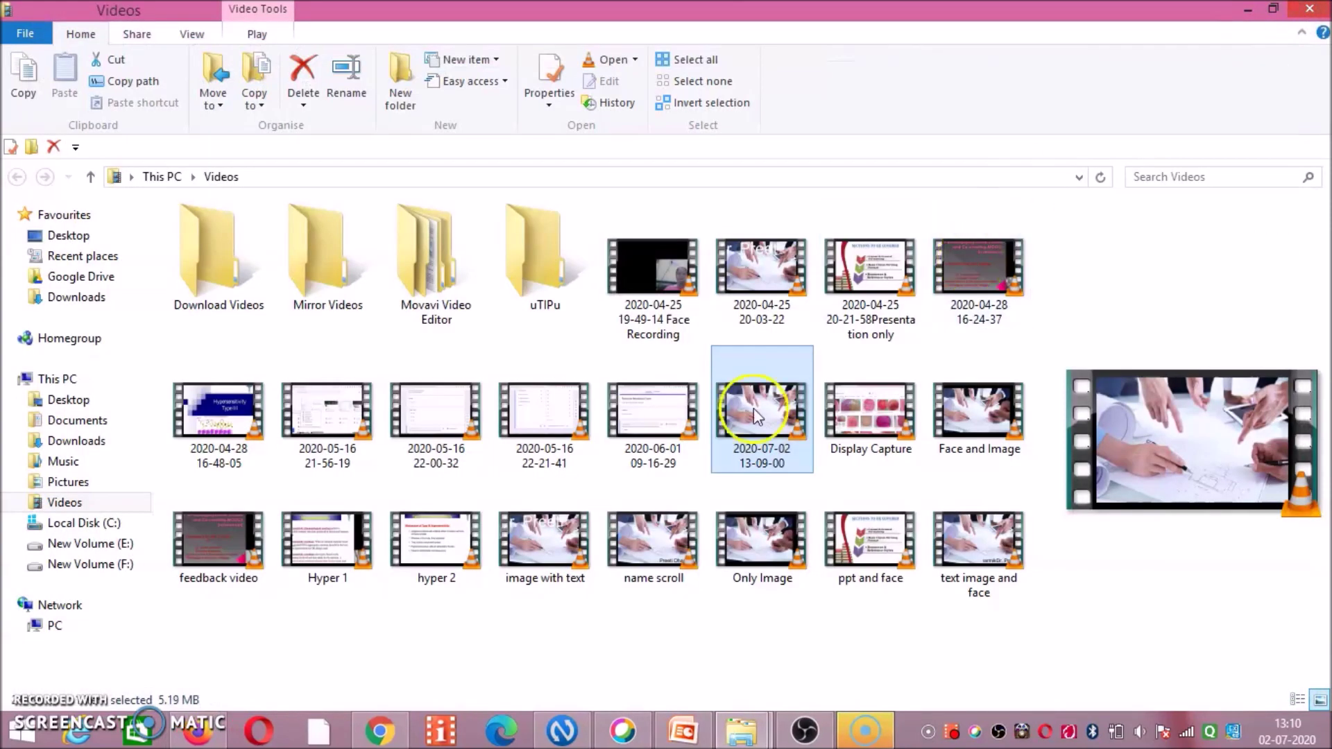
pyautogui.click(807, 732)
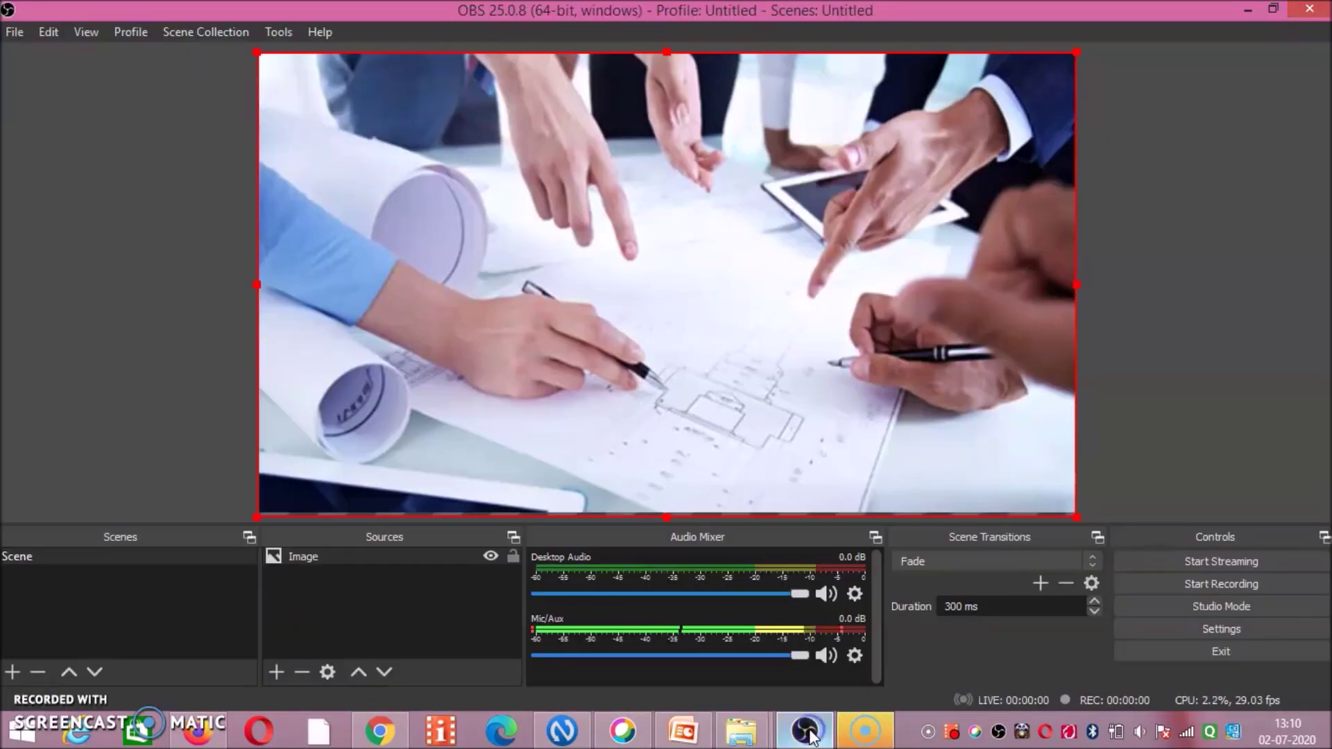
# Delete the Image source from Sources and confirm, leaving a black preview.
pyautogui.click(1075, 496)
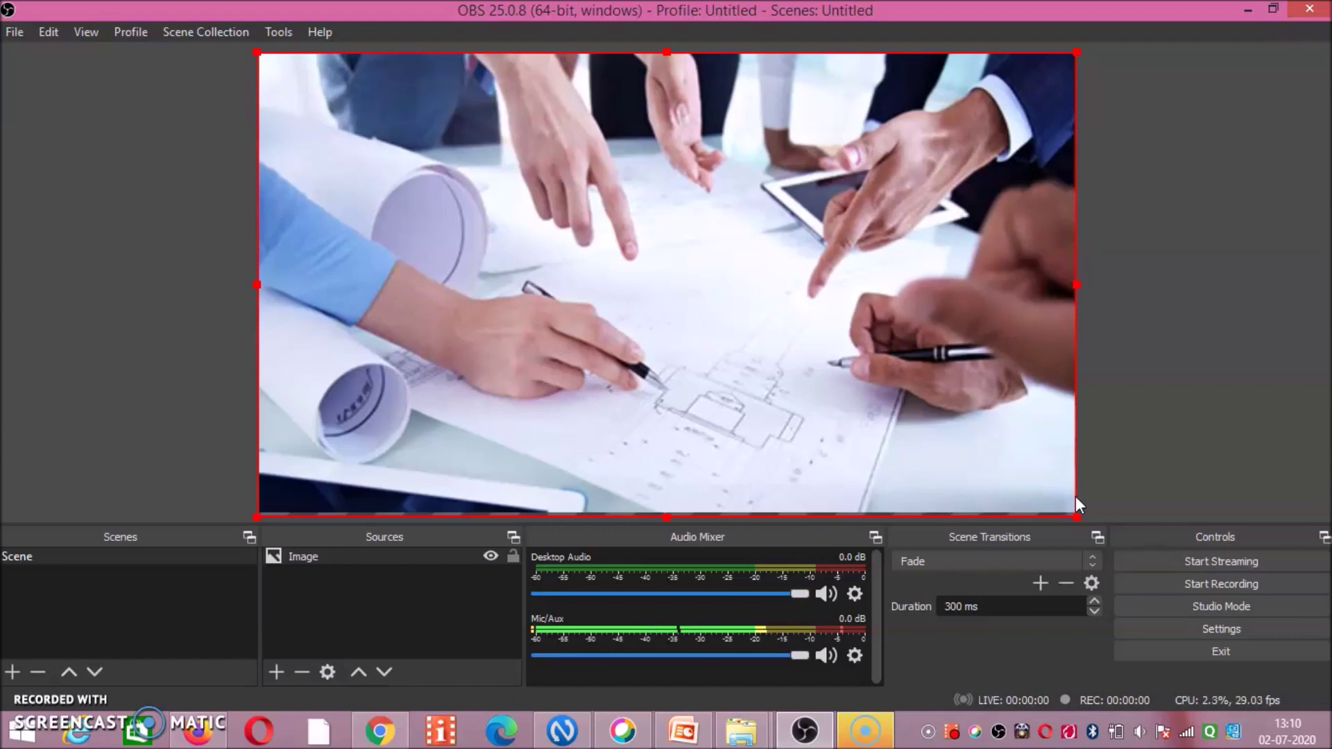
pyautogui.click(314, 556)
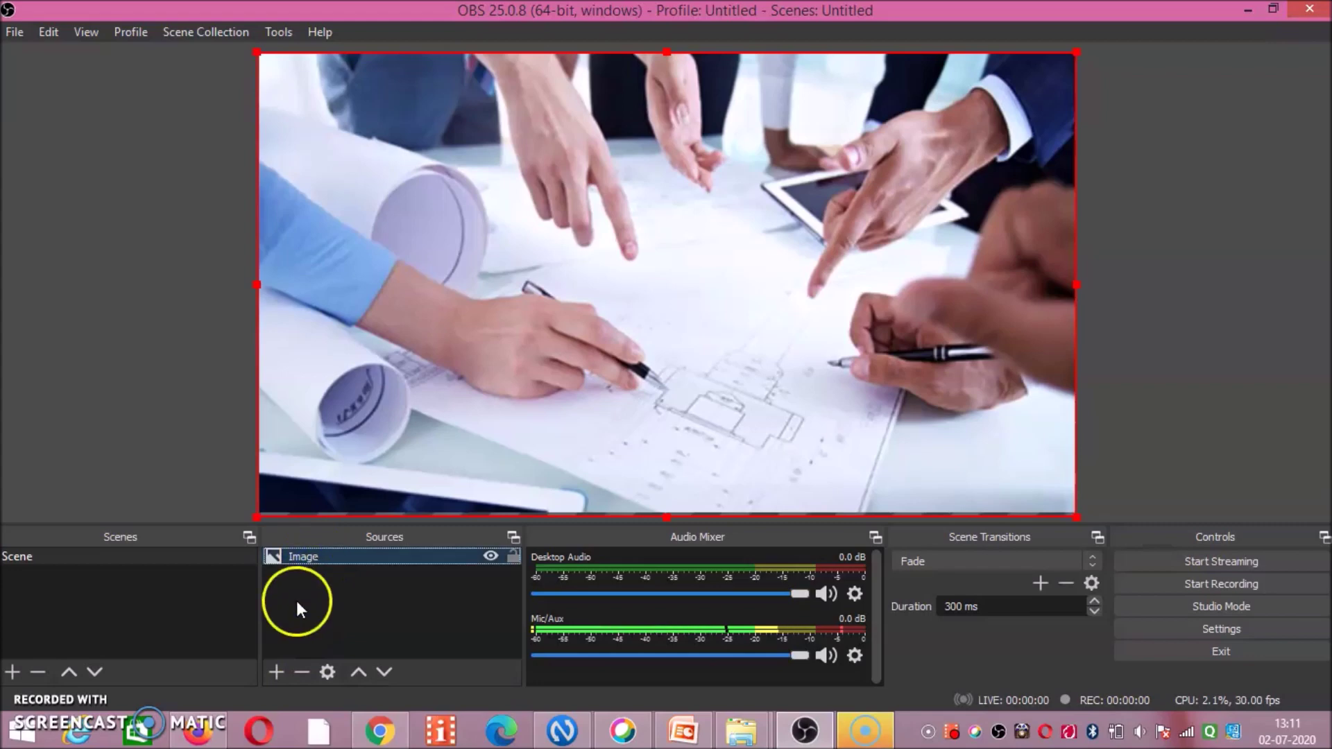
pyautogui.click(301, 673)
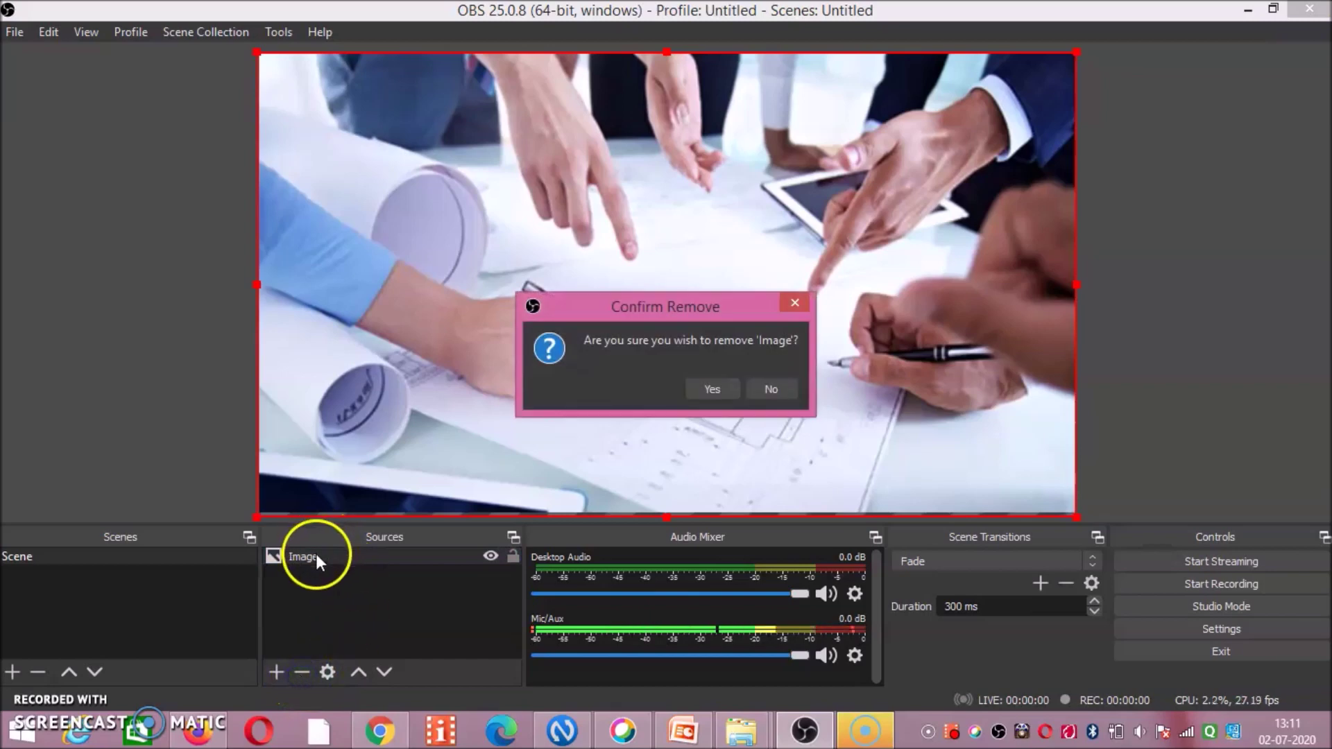
pyautogui.click(728, 396)
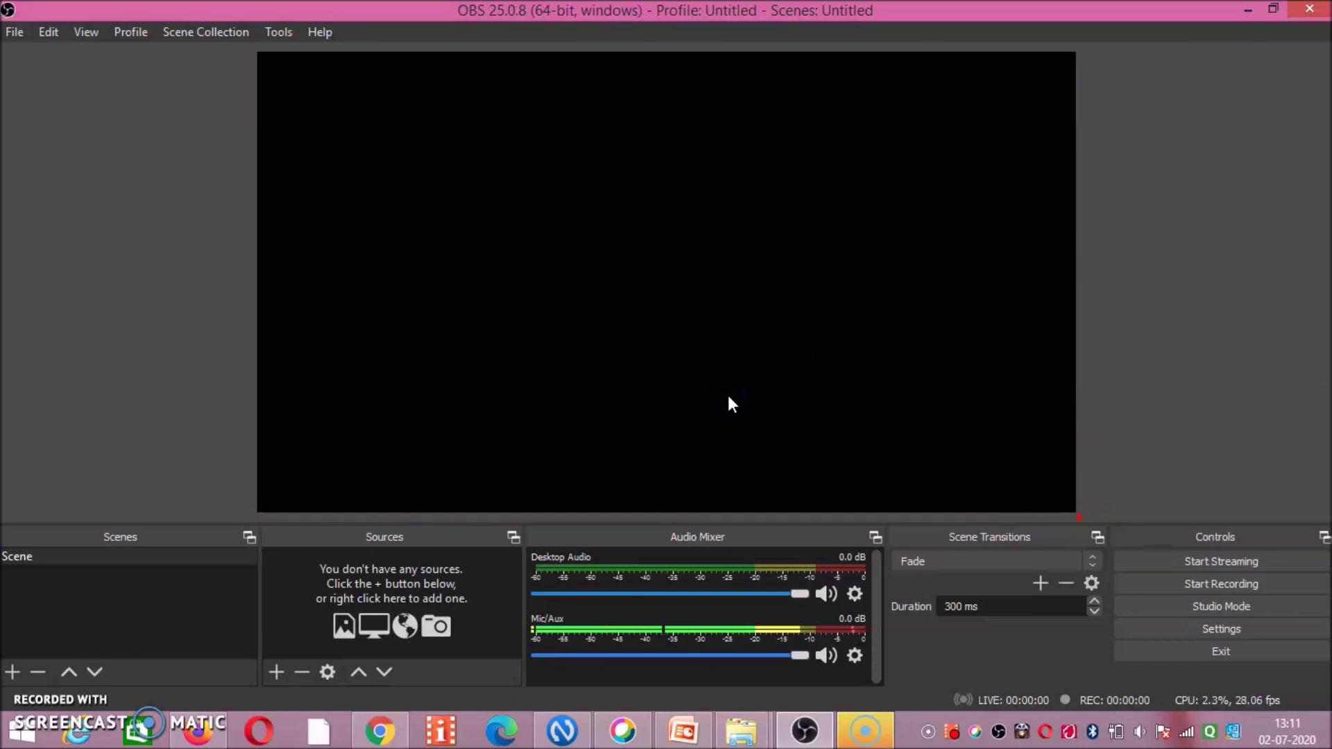
pyautogui.click(548, 510)
# Add a Text (GDI+) source and name it 'Welcome Dear Students'.
pyautogui.click(276, 675)
pyautogui.click(276, 673)
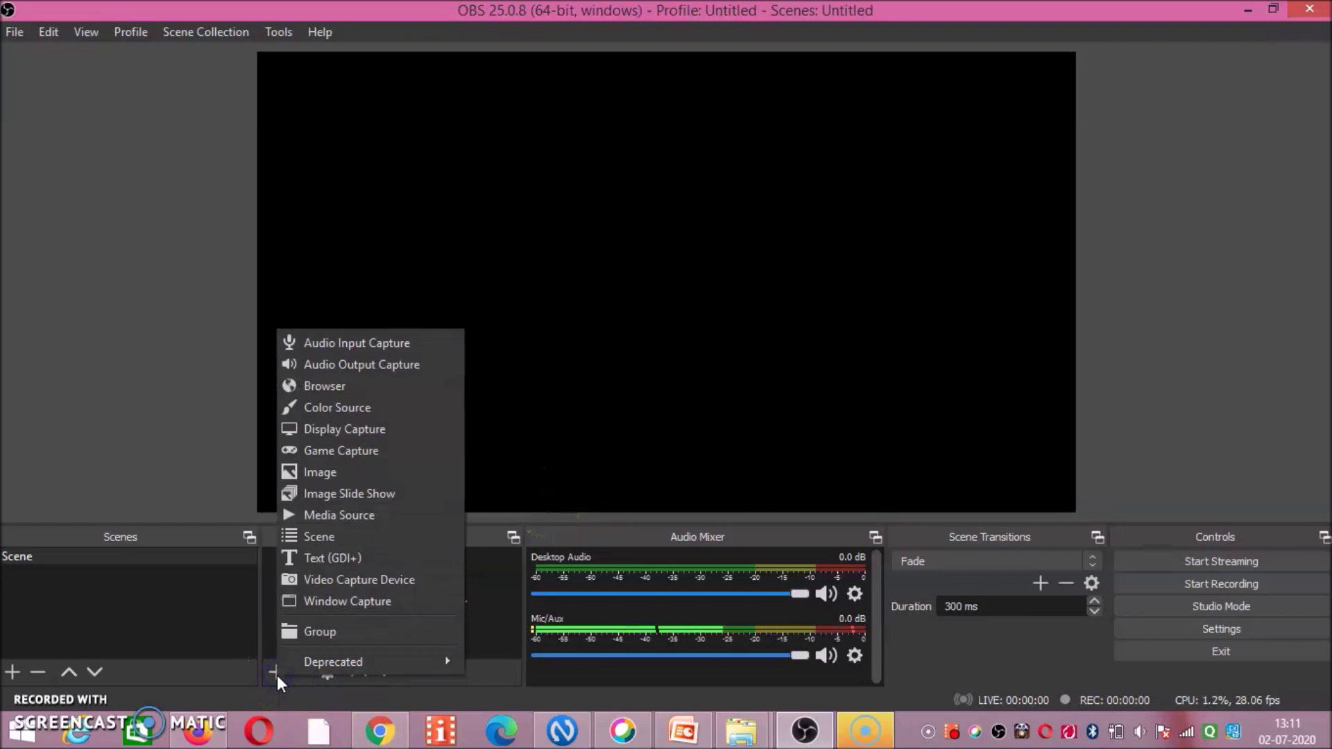
pyautogui.click(326, 558)
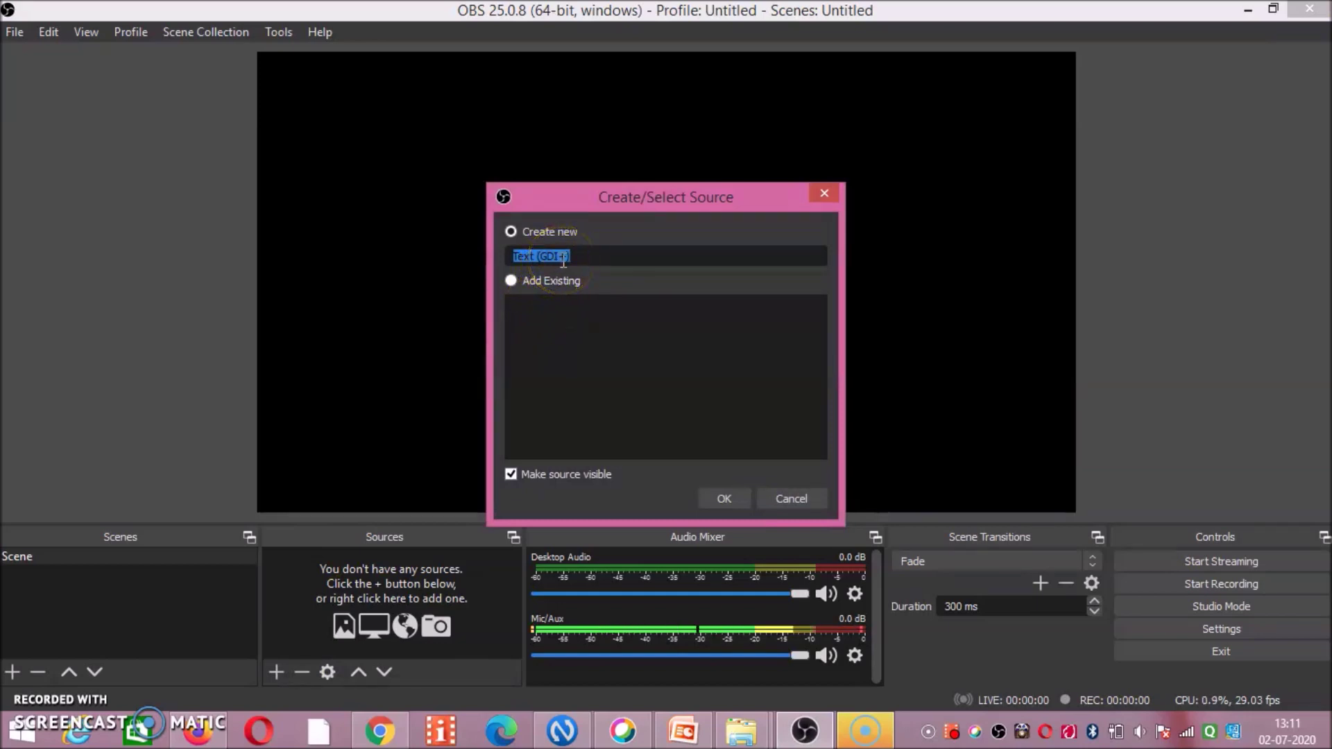
pyautogui.write('Wlc')
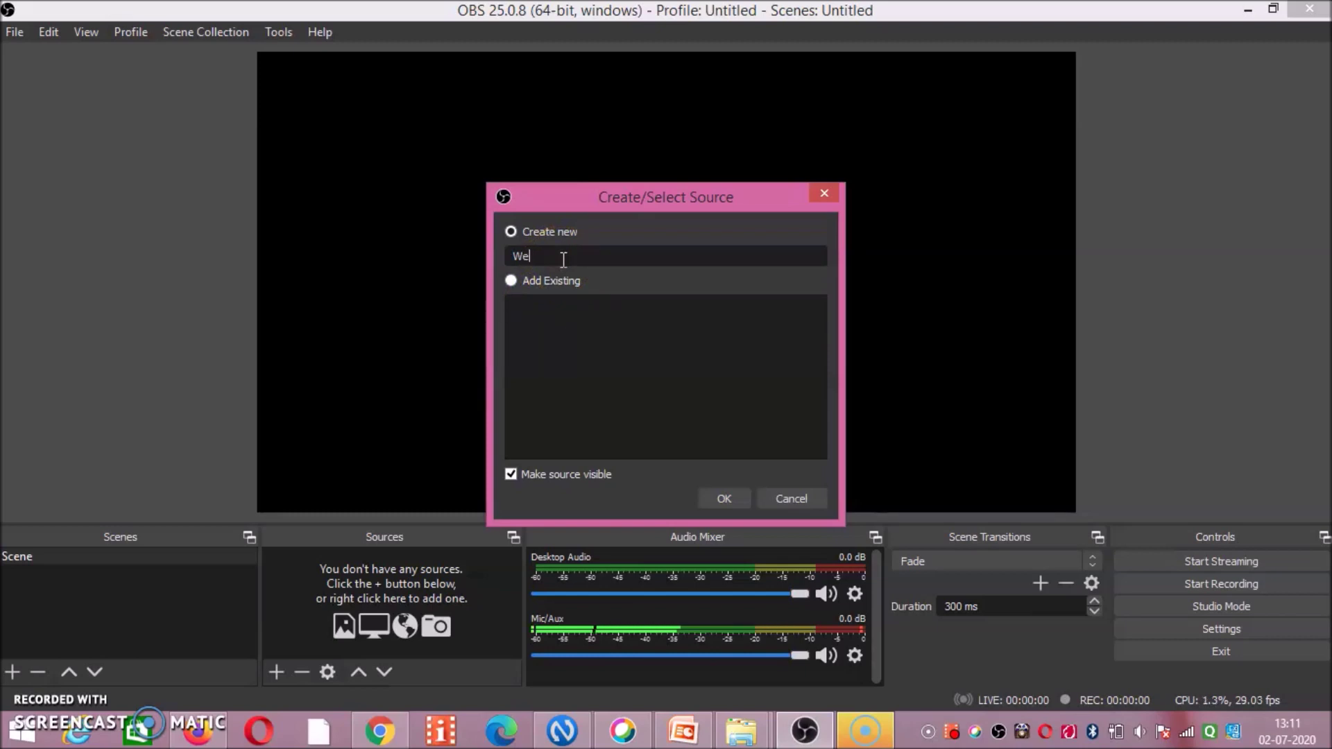
pyautogui.write('lcome Dear Students')
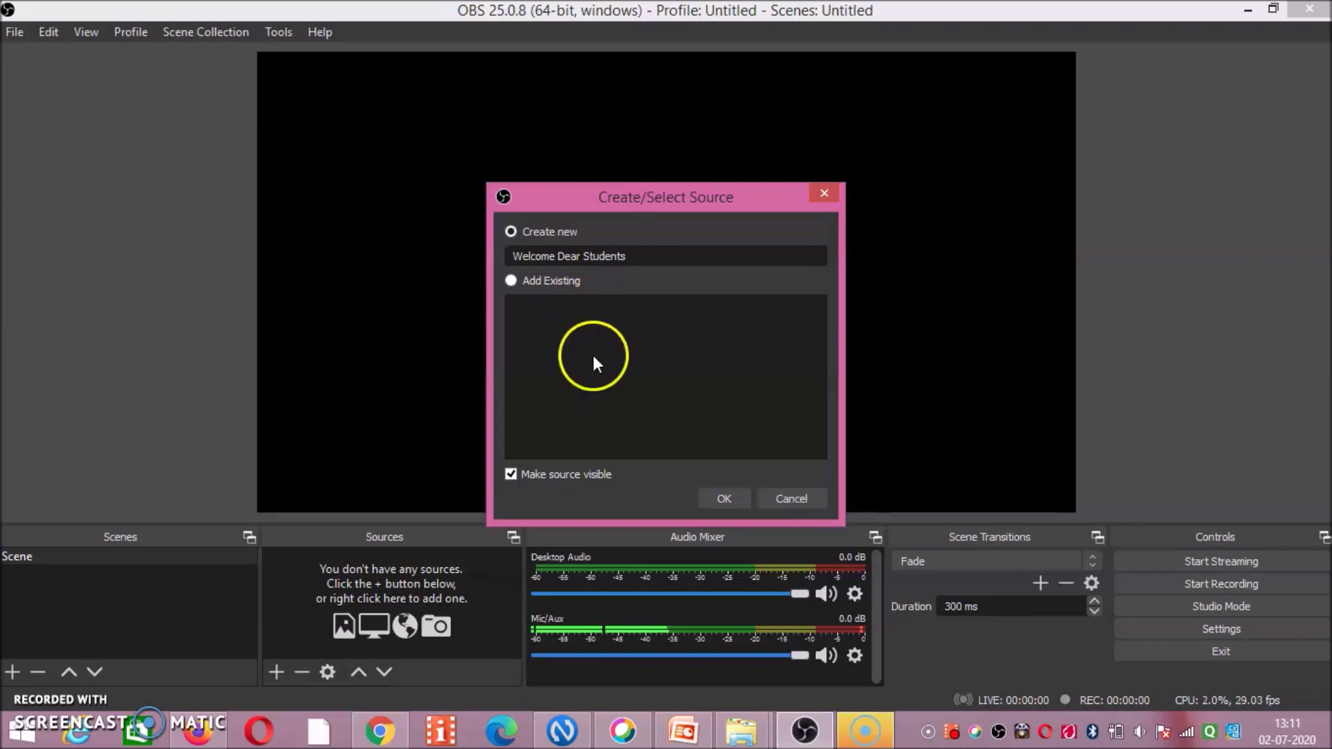
pyautogui.click(725, 495)
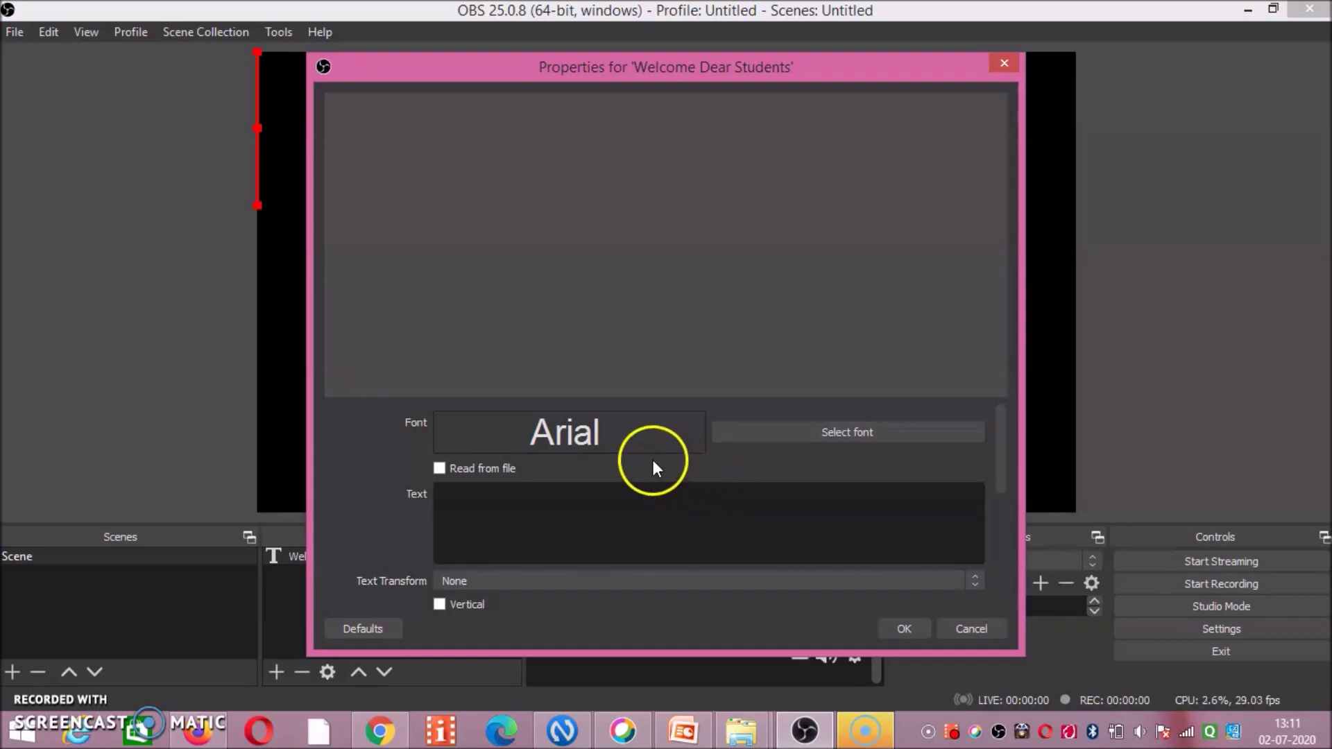
# Enter 'Welcome Dear Students' as the text source's displayed text.
pyautogui.click(562, 509)
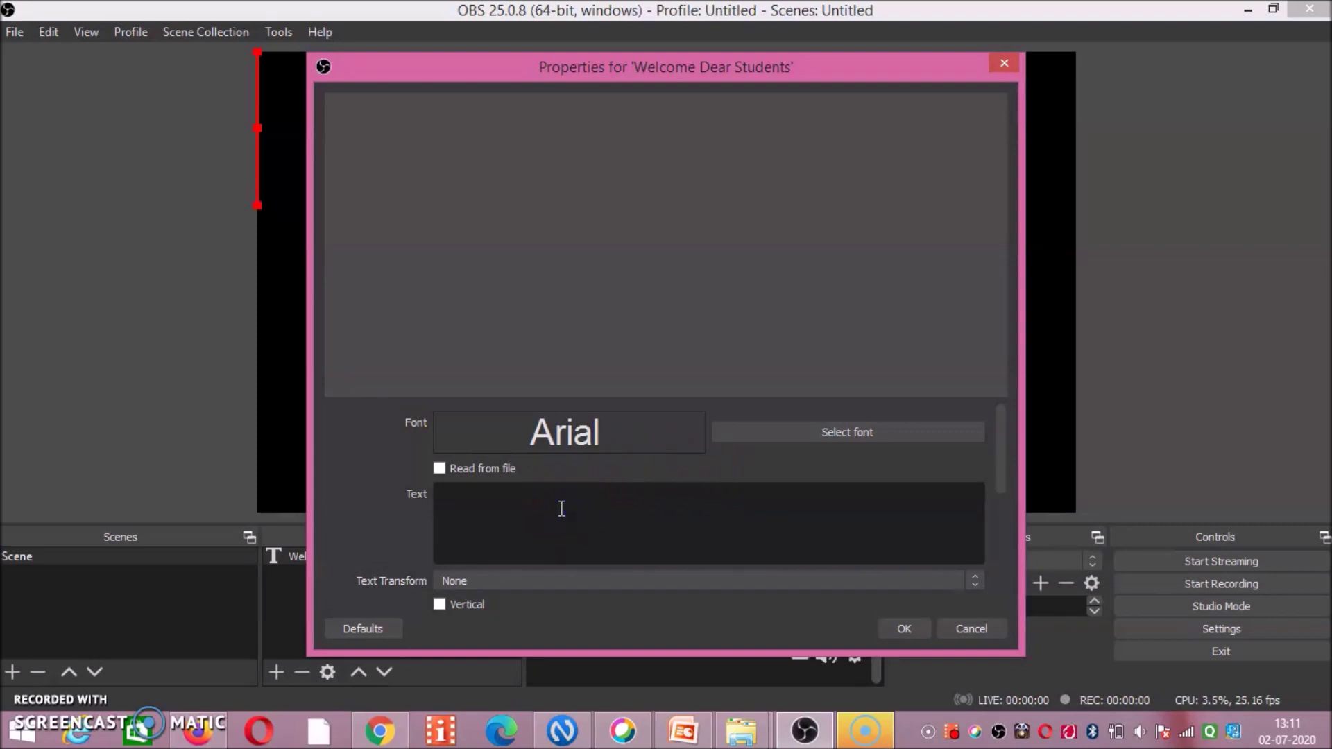
pyautogui.write('Wel')
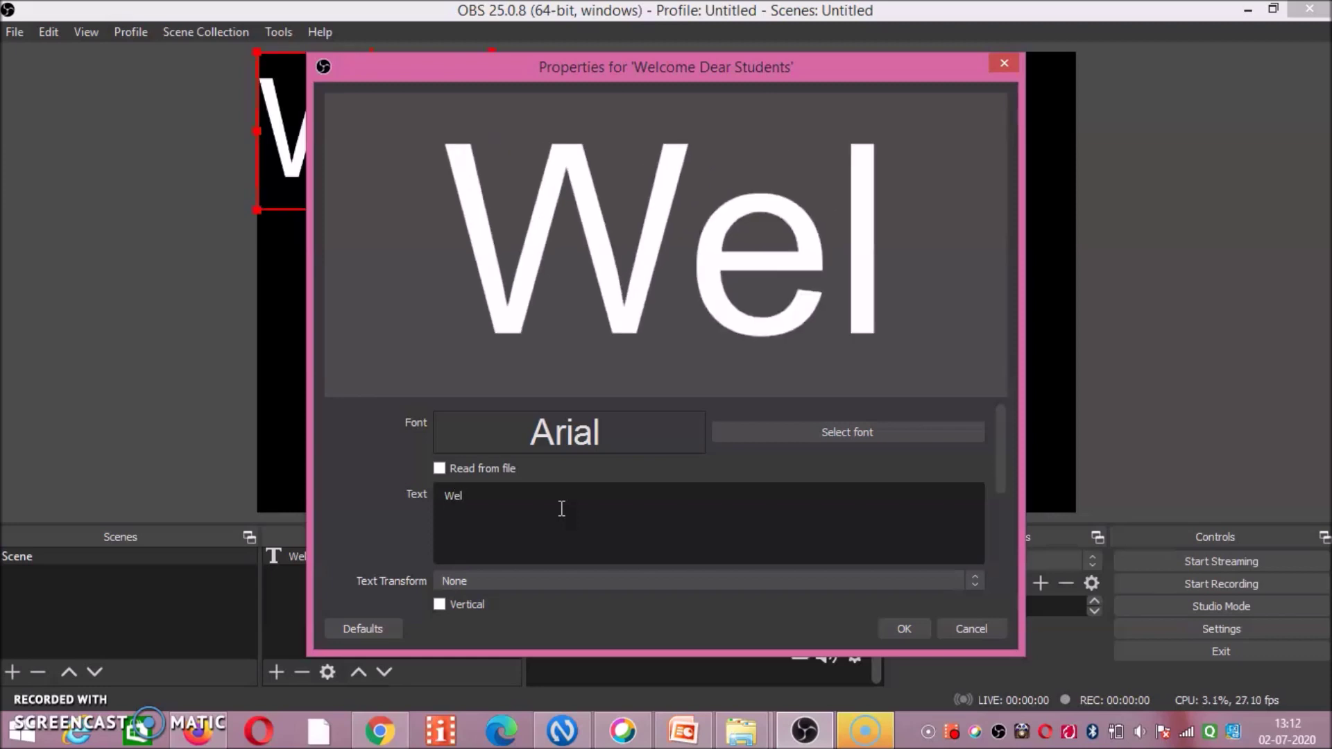
pyautogui.write('com')
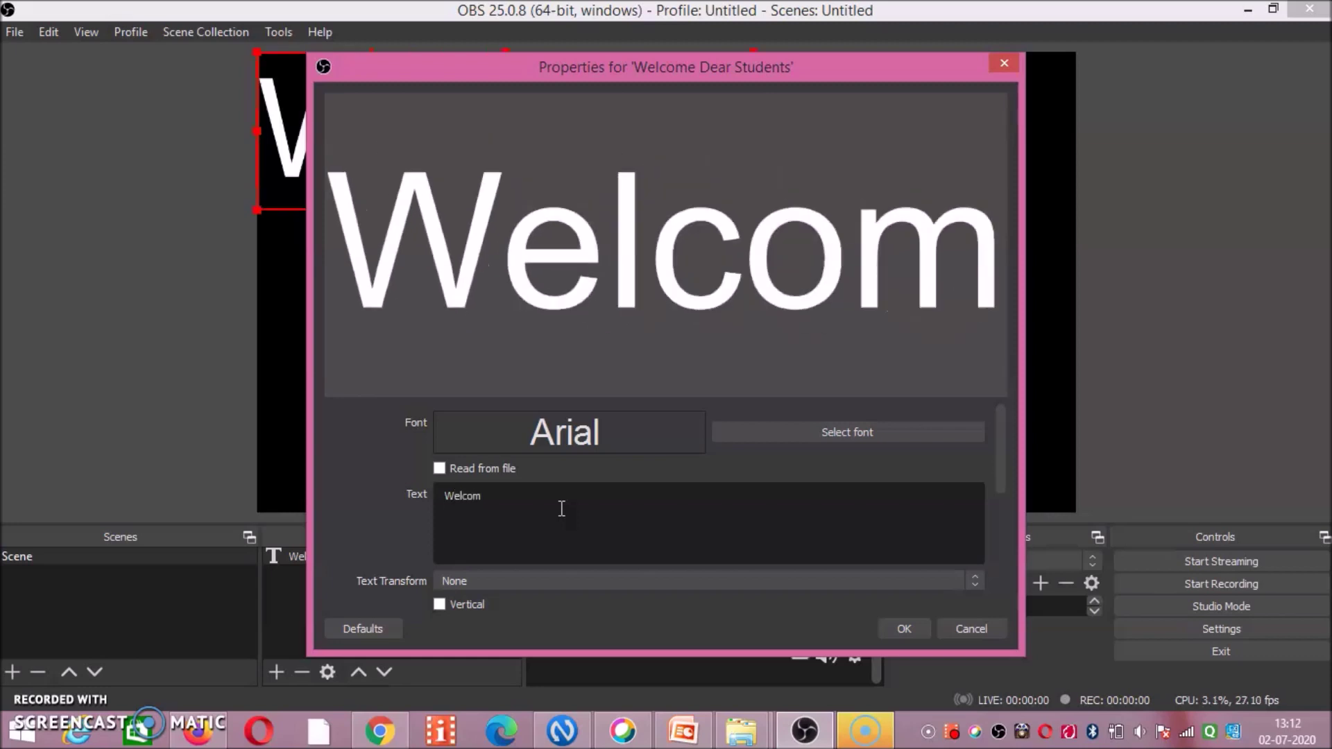
pyautogui.write('e D')
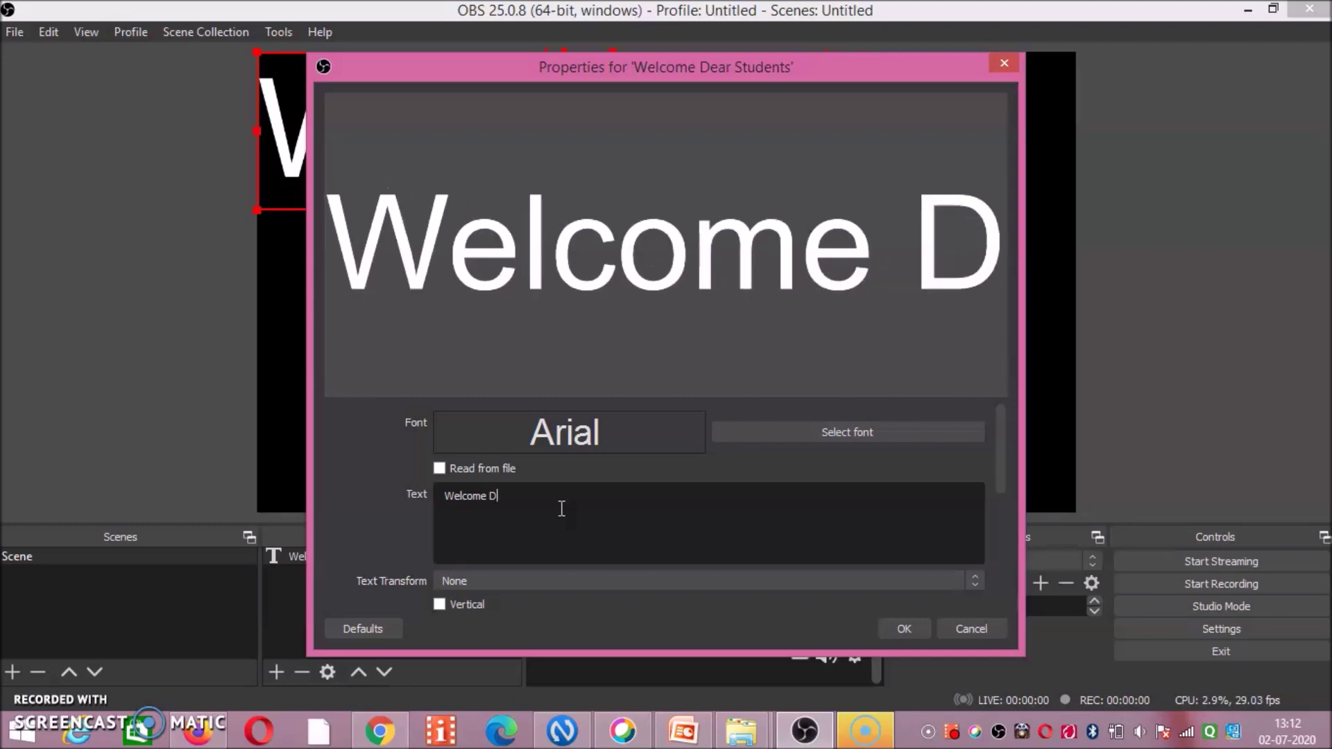
pyautogui.write('ear St')
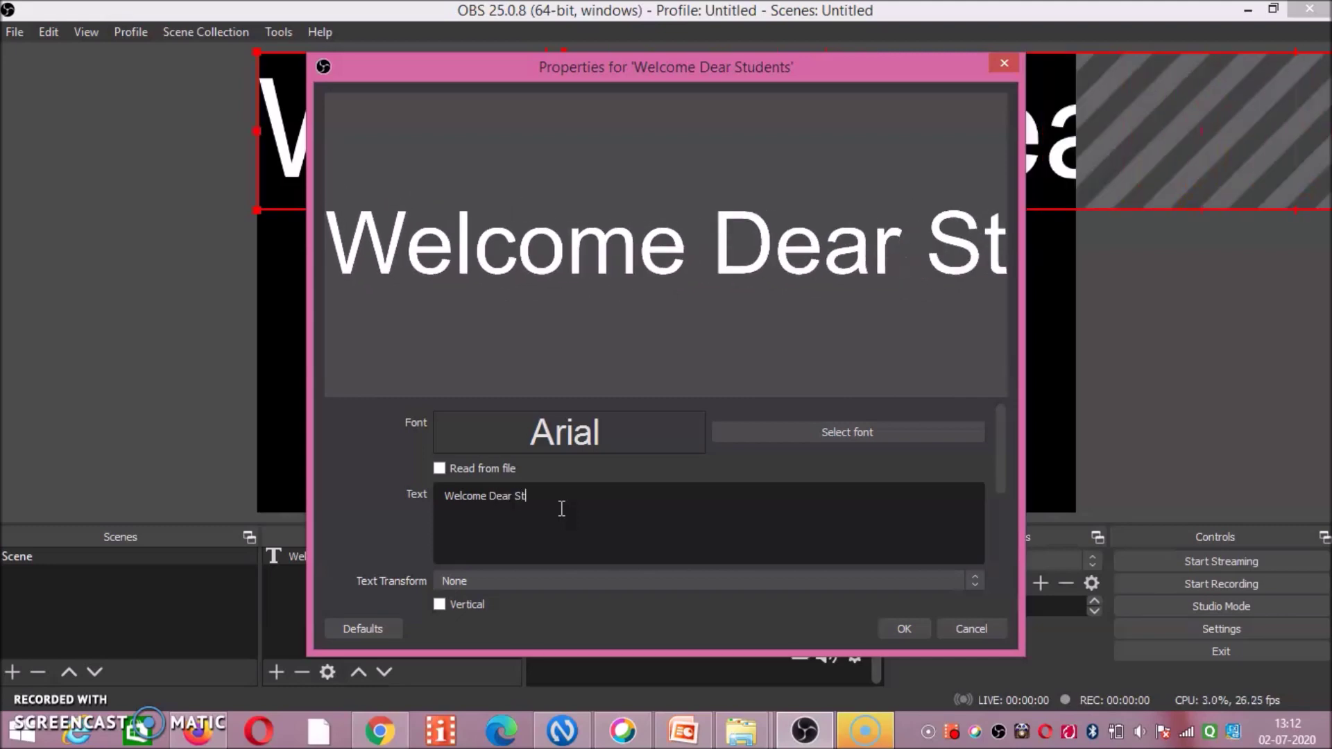
pyautogui.write('udents')
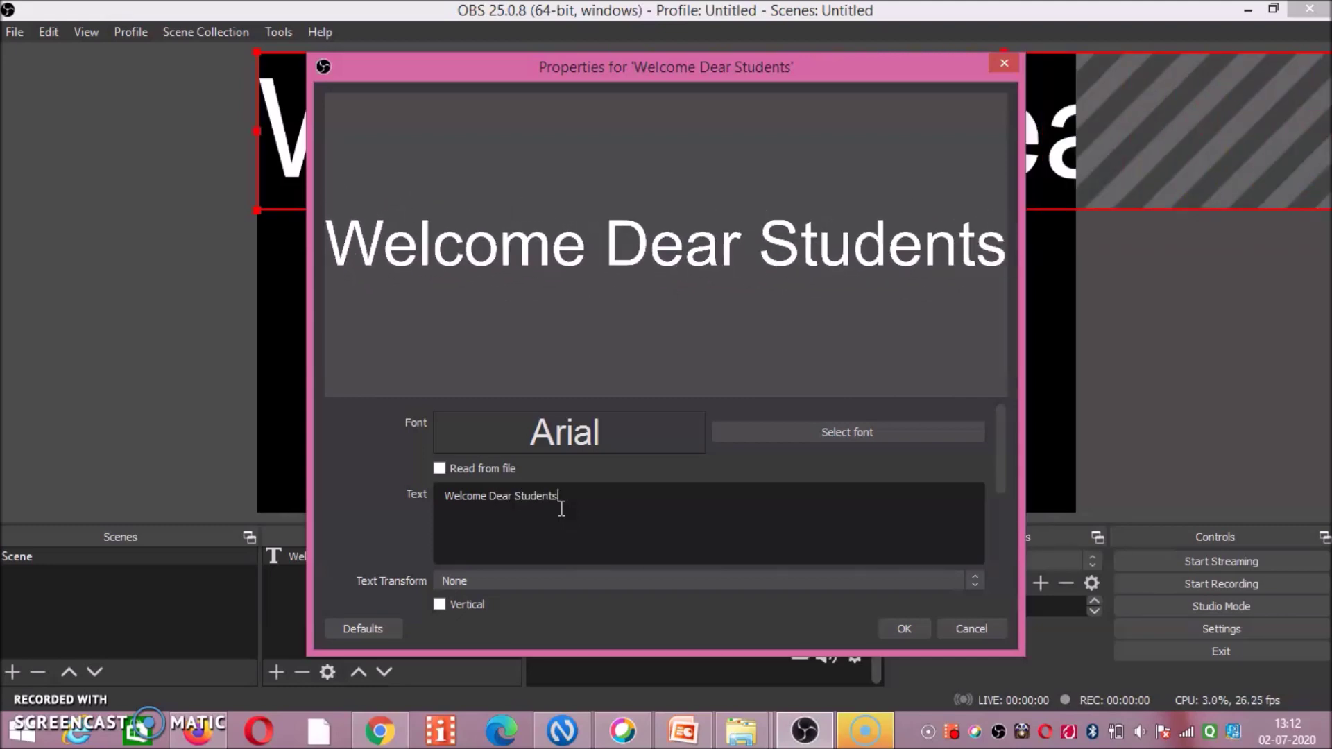
pyautogui.click(698, 466)
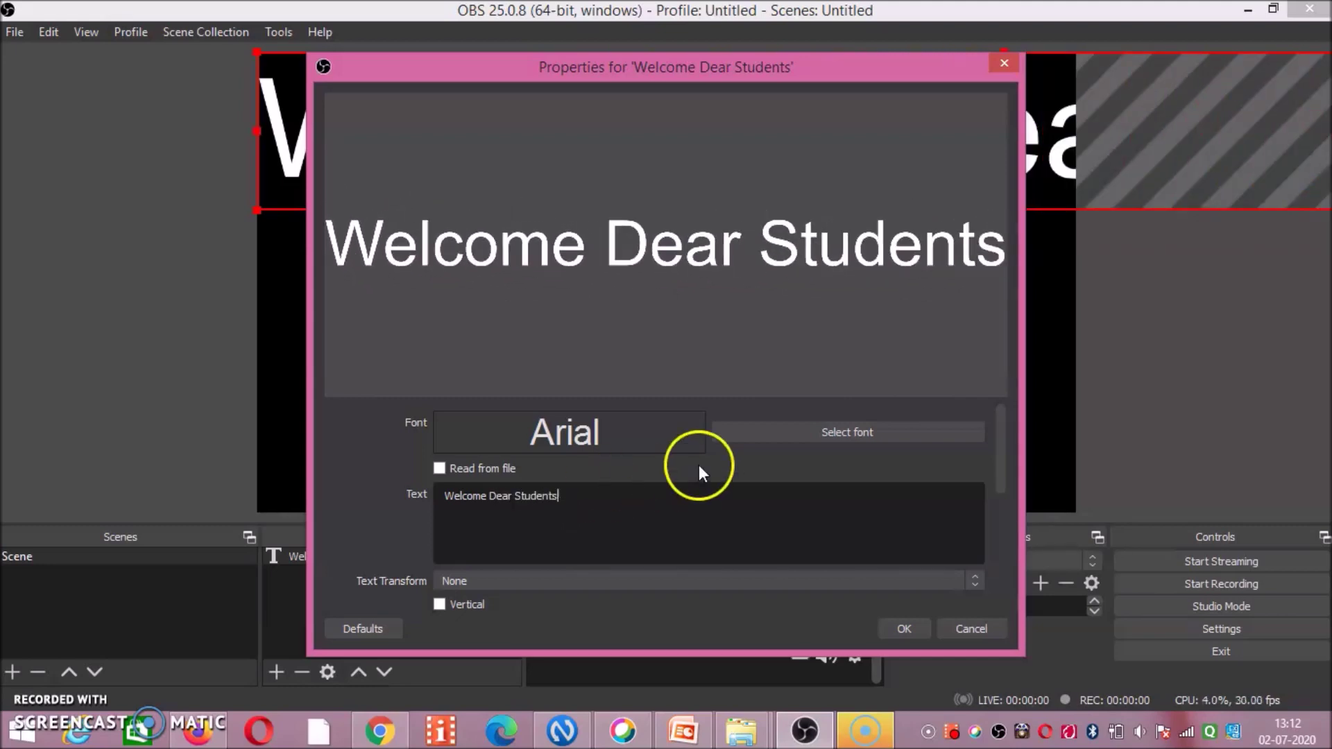
# Switch the welcome text's font from Arial to Lucida Handwriting Italic.
pyautogui.click(777, 439)
pyautogui.click(603, 306)
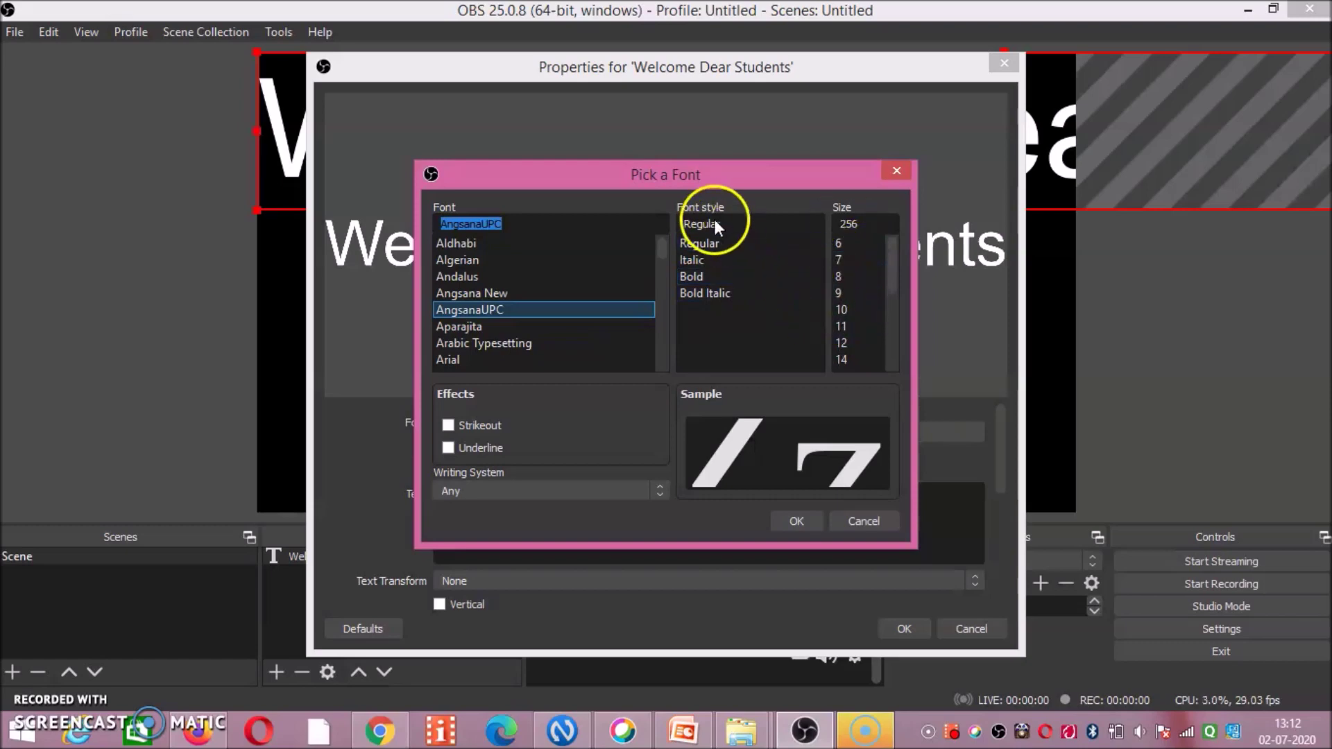
pyautogui.moveTo(660, 248); pyautogui.dragTo(660, 295)
pyautogui.click(503, 332)
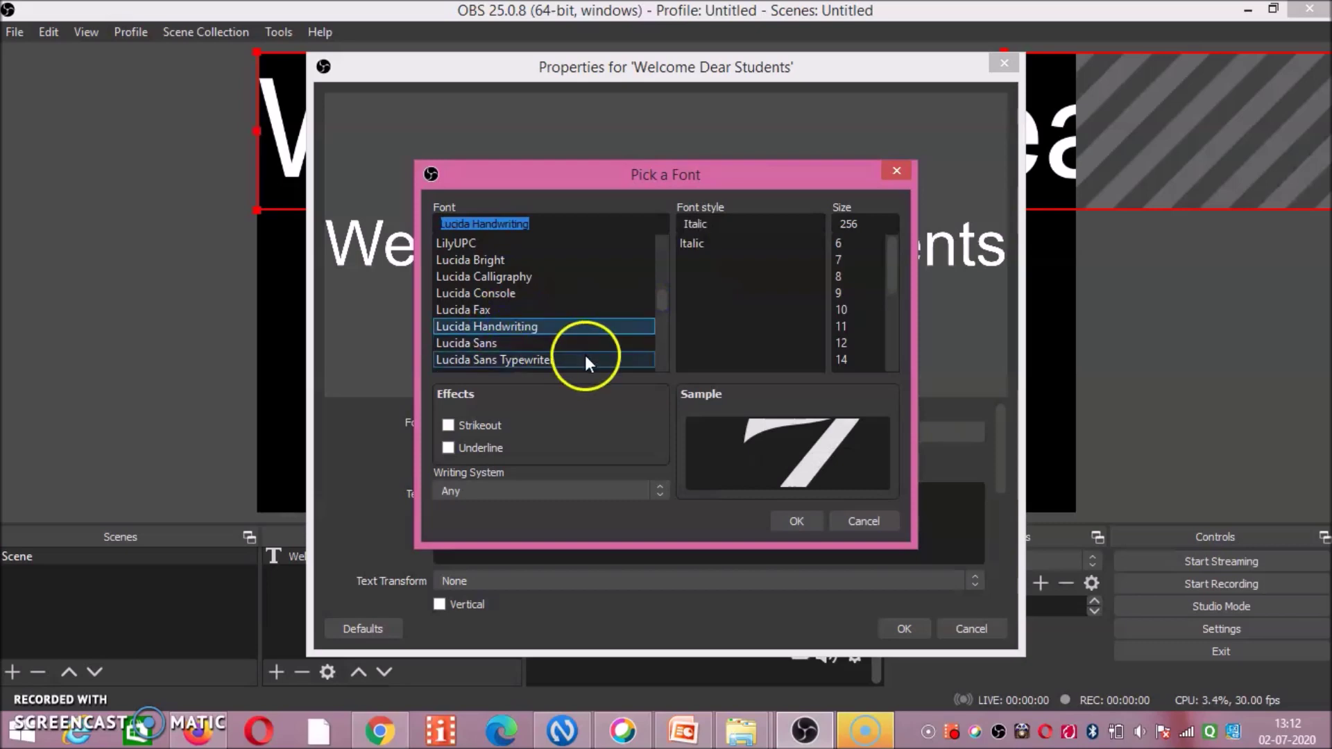
pyautogui.click(797, 520)
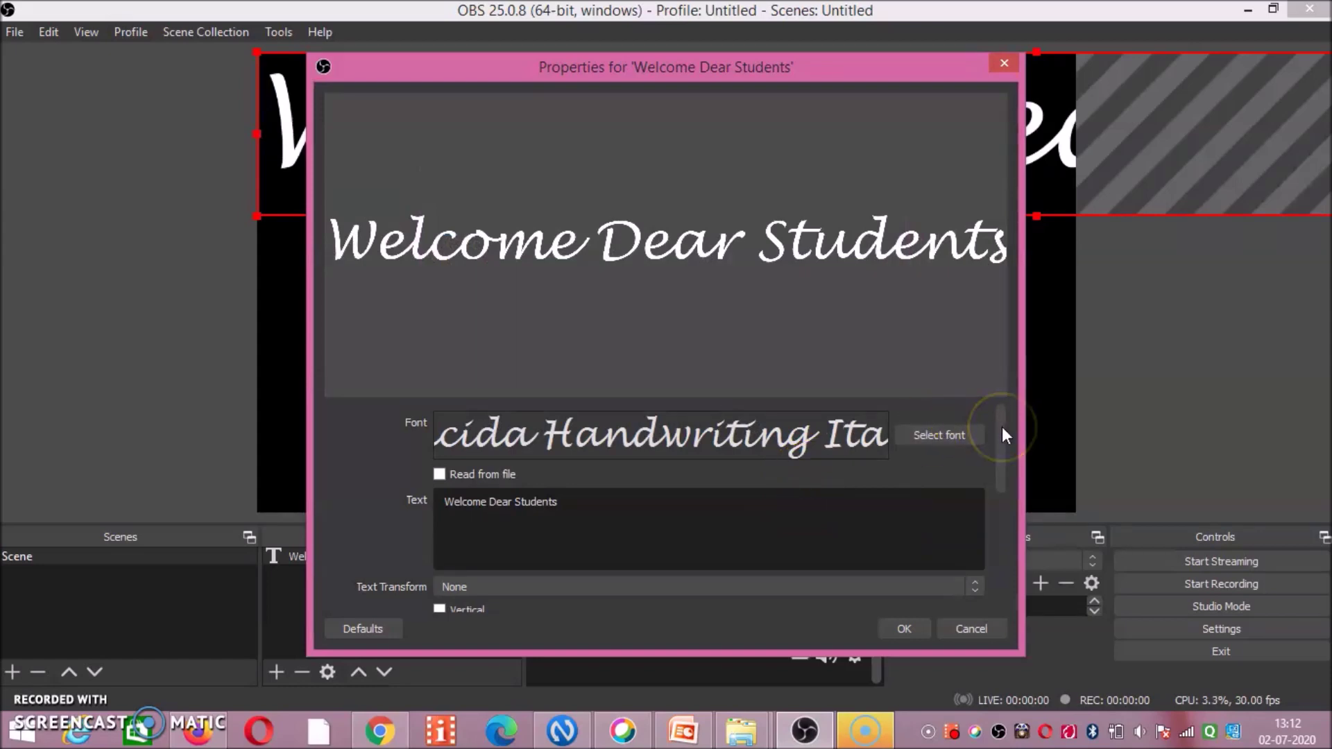
pyautogui.moveTo(1002, 428); pyautogui.dragTo(991, 497)
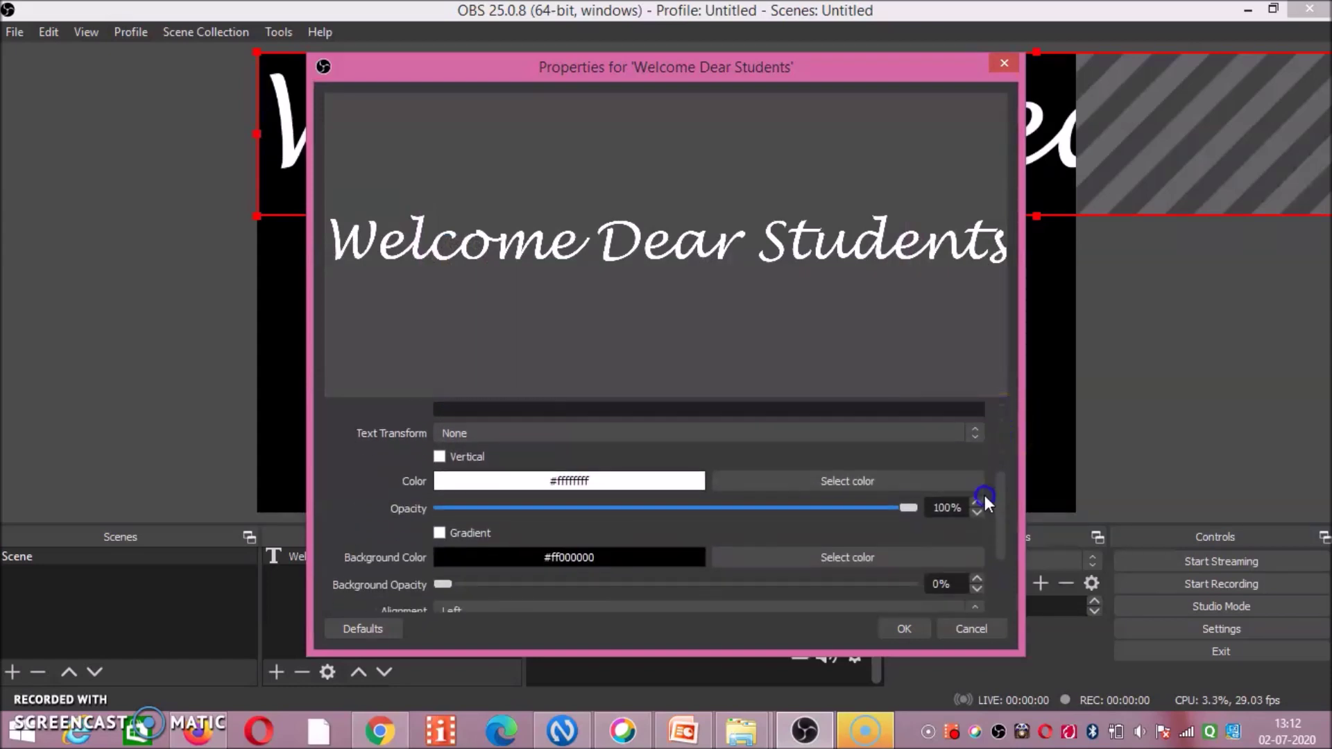
# Set the Welcome Dear Students text colour to red (#ff0000) and apply the text properties.
pyautogui.click(772, 472)
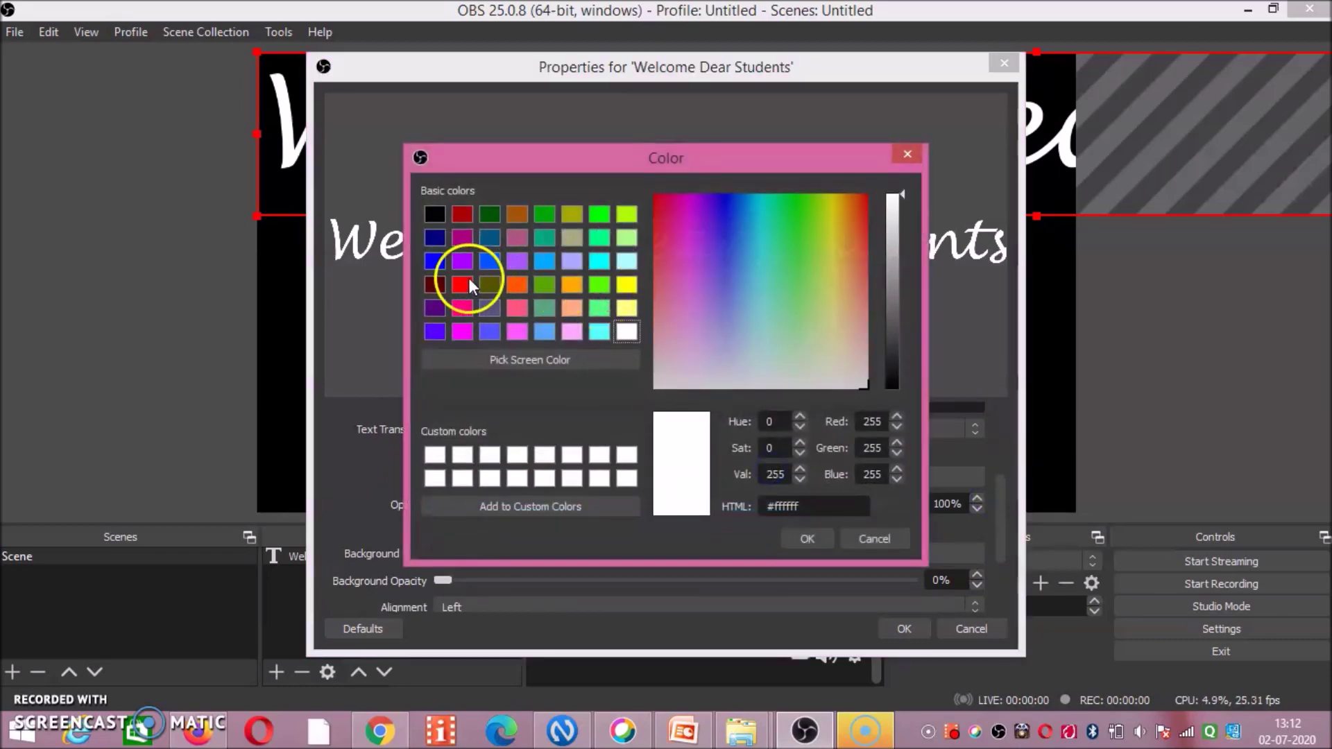
pyautogui.click(462, 288)
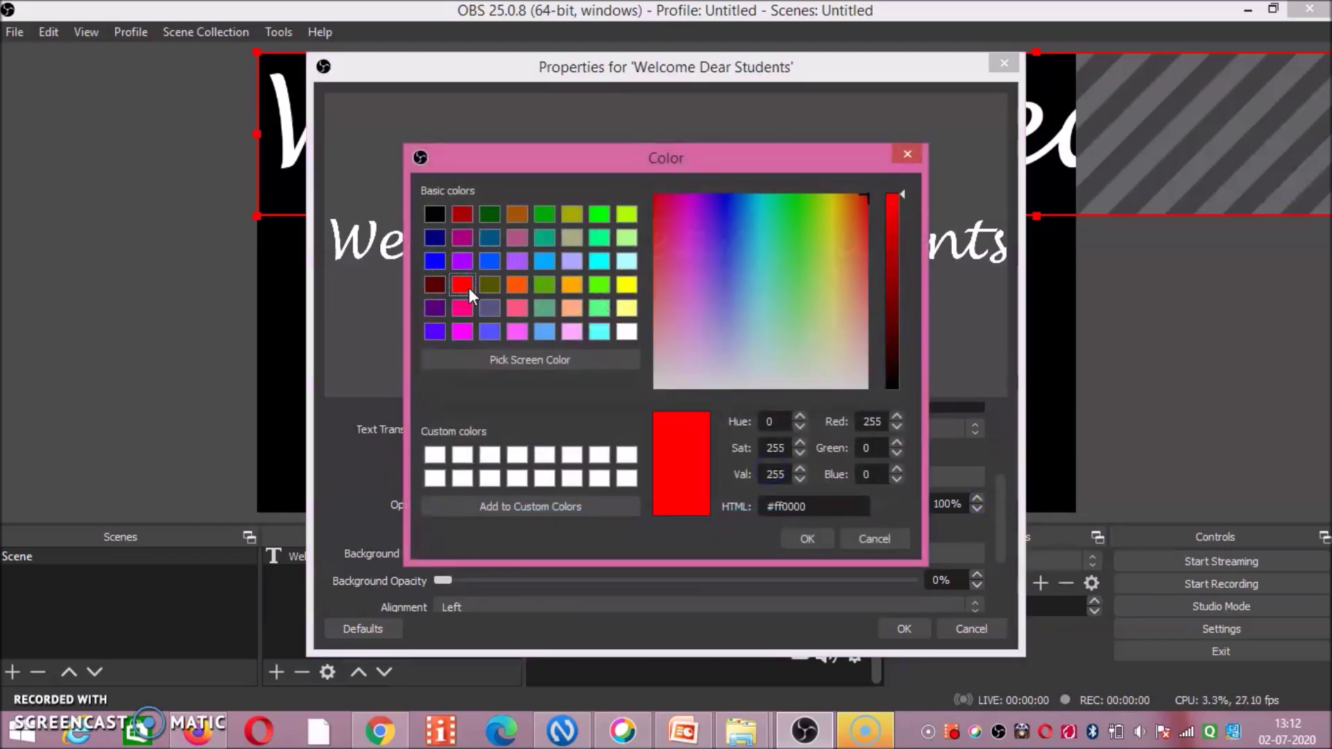
pyautogui.click(807, 540)
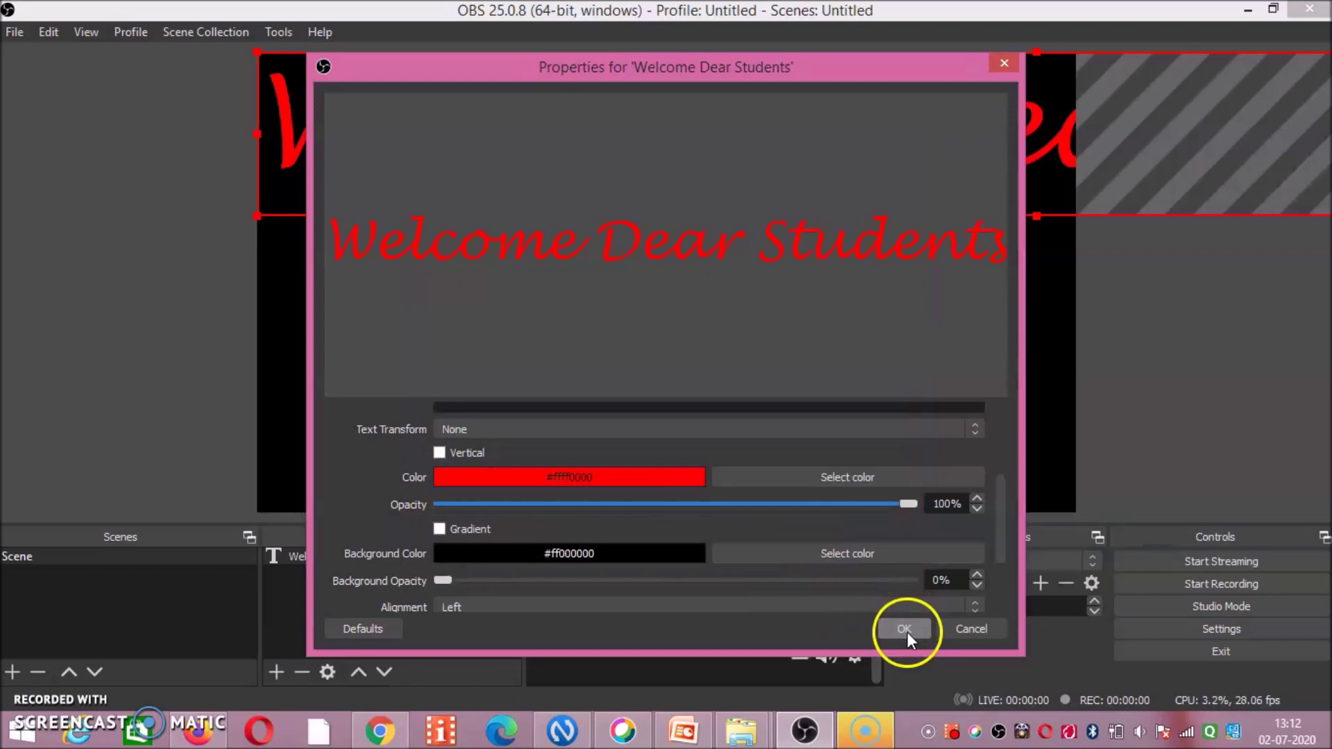
pyautogui.click(906, 631)
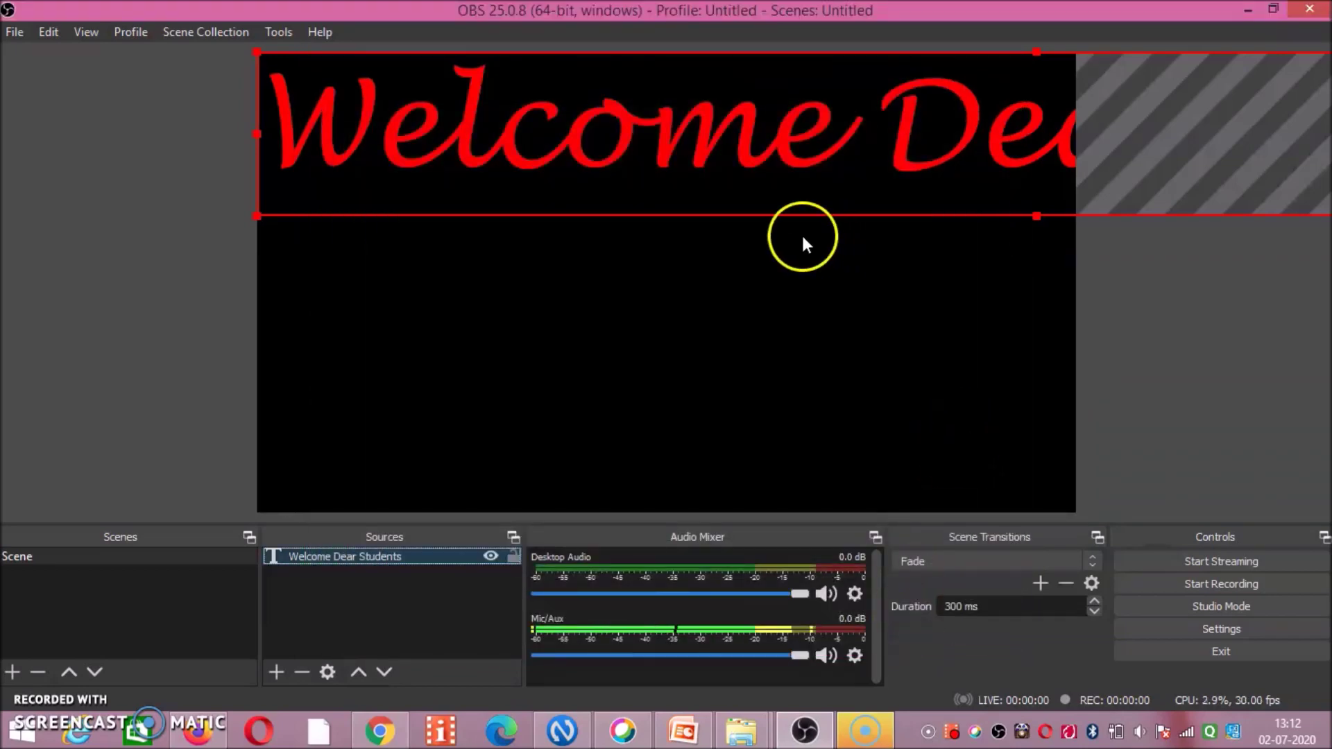
# Shrink the red welcome text so it fits the canvas width along the top.
pyautogui.click(258, 215)
pyautogui.moveTo(258, 214); pyautogui.dragTo(809, 84)
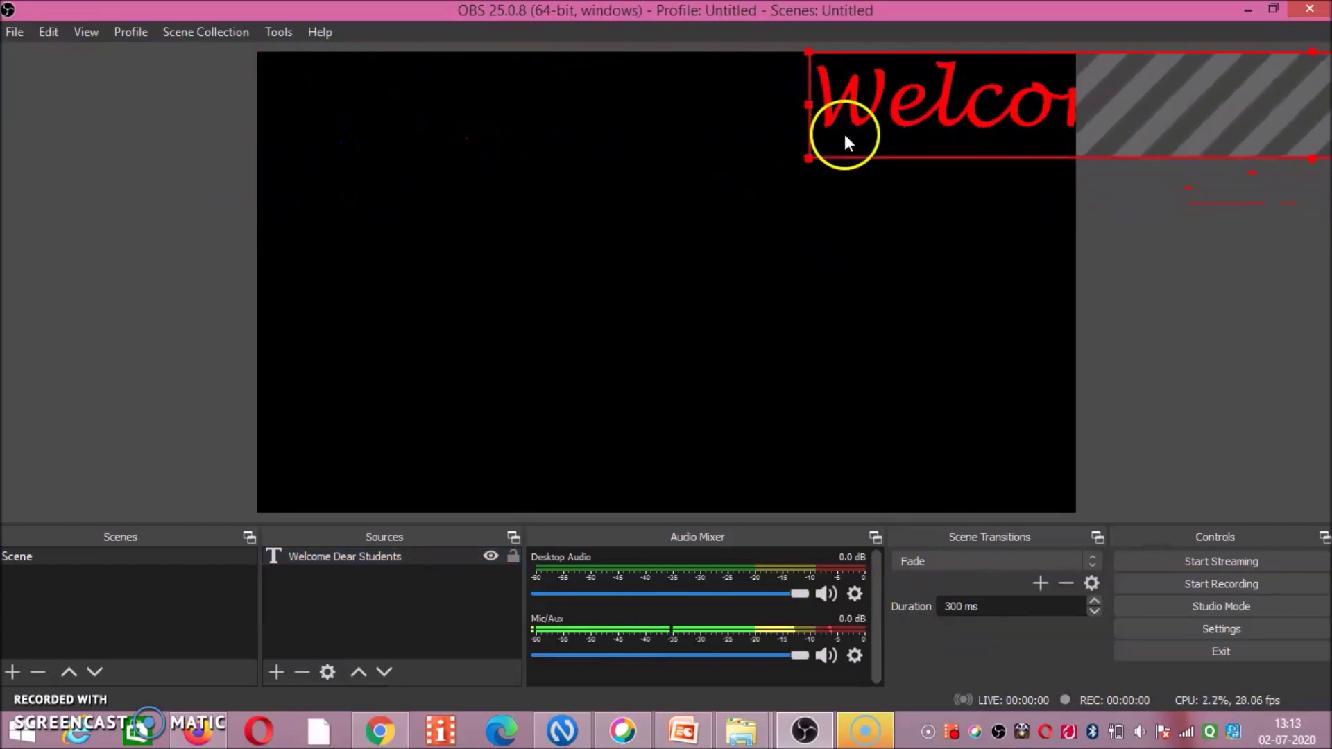
pyautogui.moveTo(842, 166); pyautogui.dragTo(287, 164)
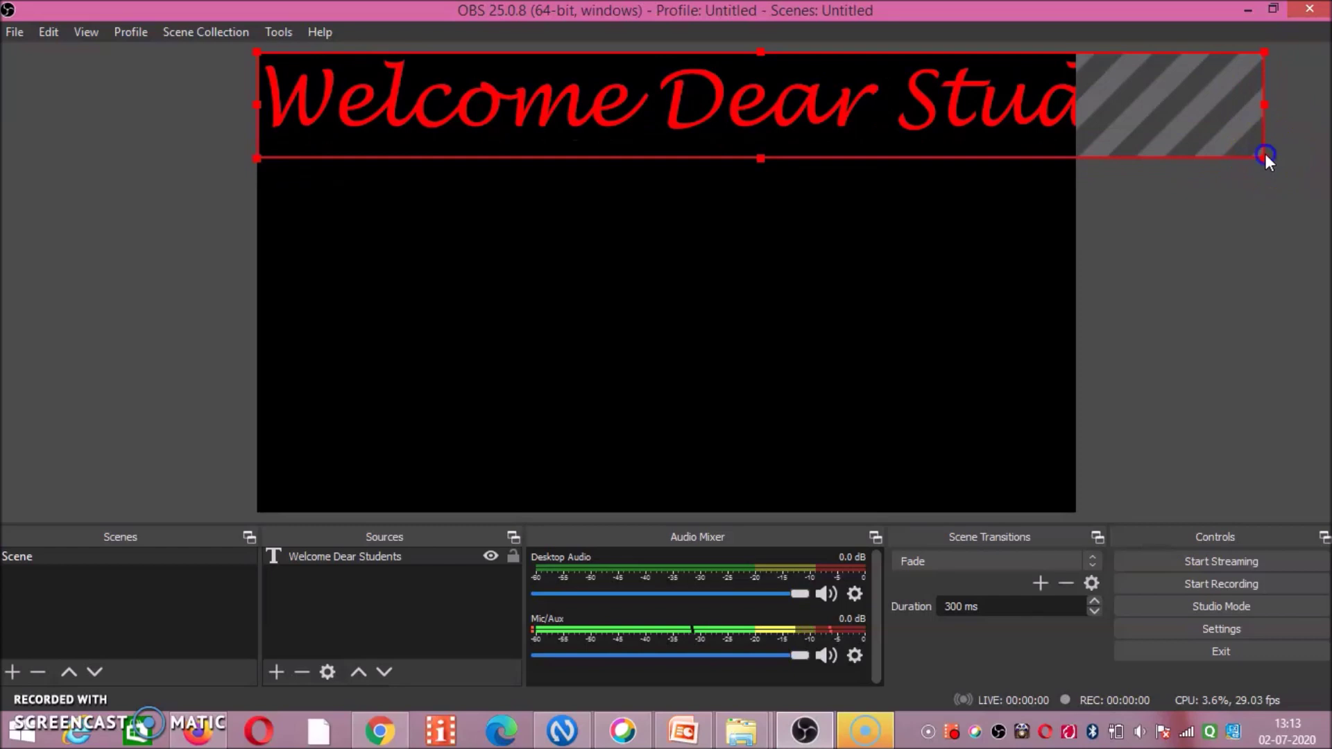
pyautogui.moveTo(1264, 157); pyautogui.dragTo(1045, 105)
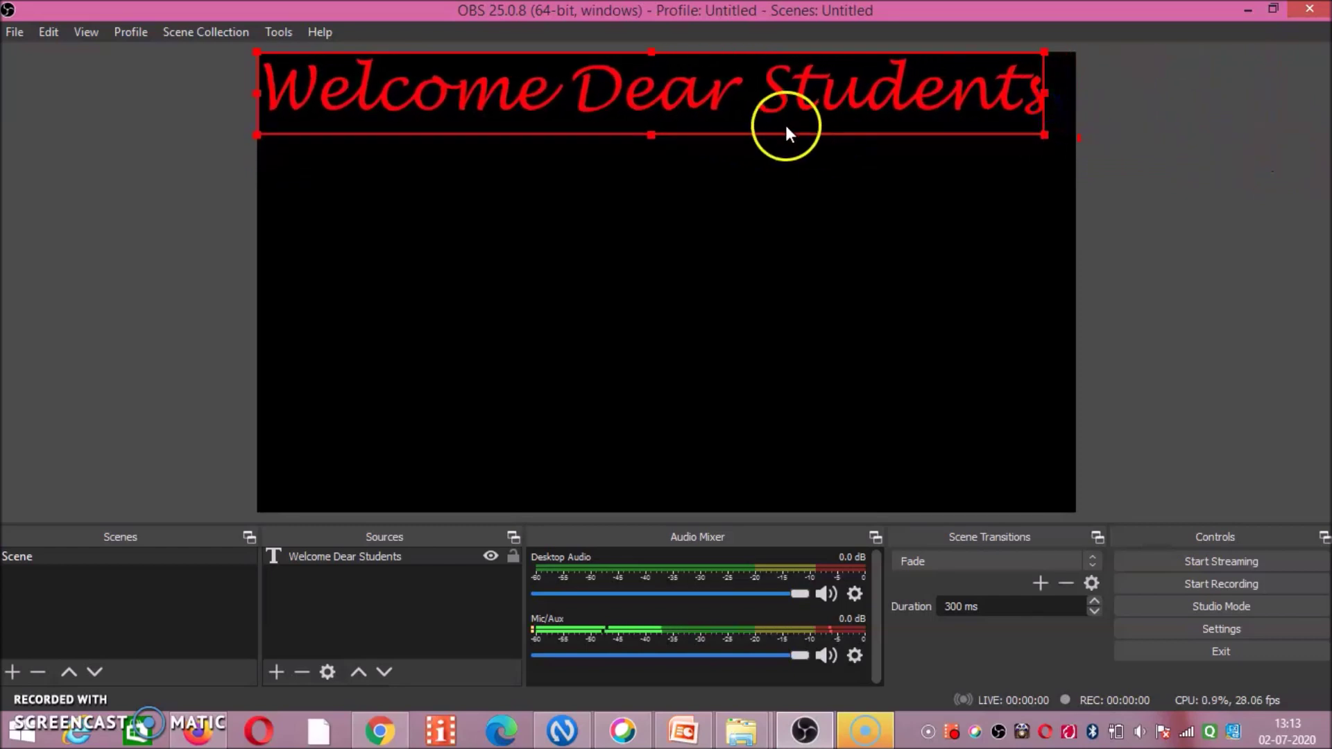
# Move the welcome text to the middle of the canvas, slightly smaller and lower, and open the source-type list.
pyautogui.moveTo(781, 131); pyautogui.dragTo(797, 381)
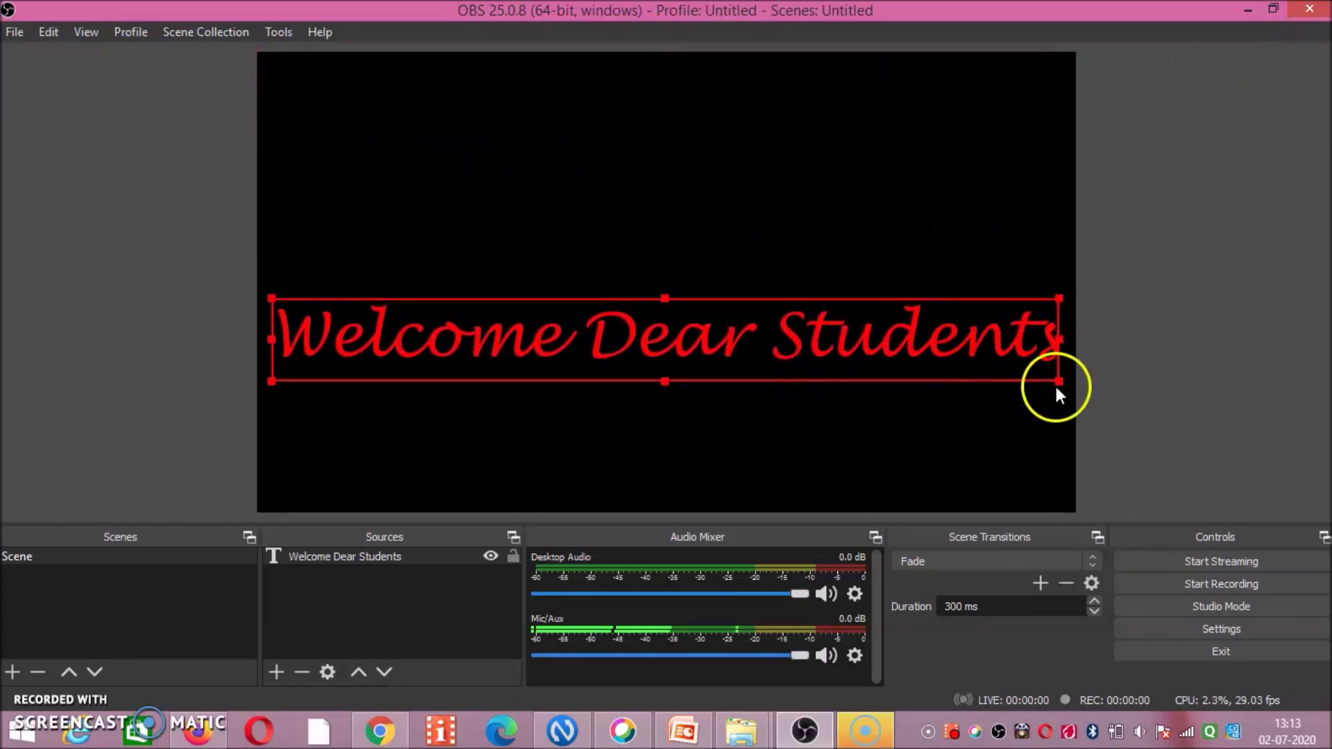
pyautogui.moveTo(1056, 385); pyautogui.dragTo(906, 370)
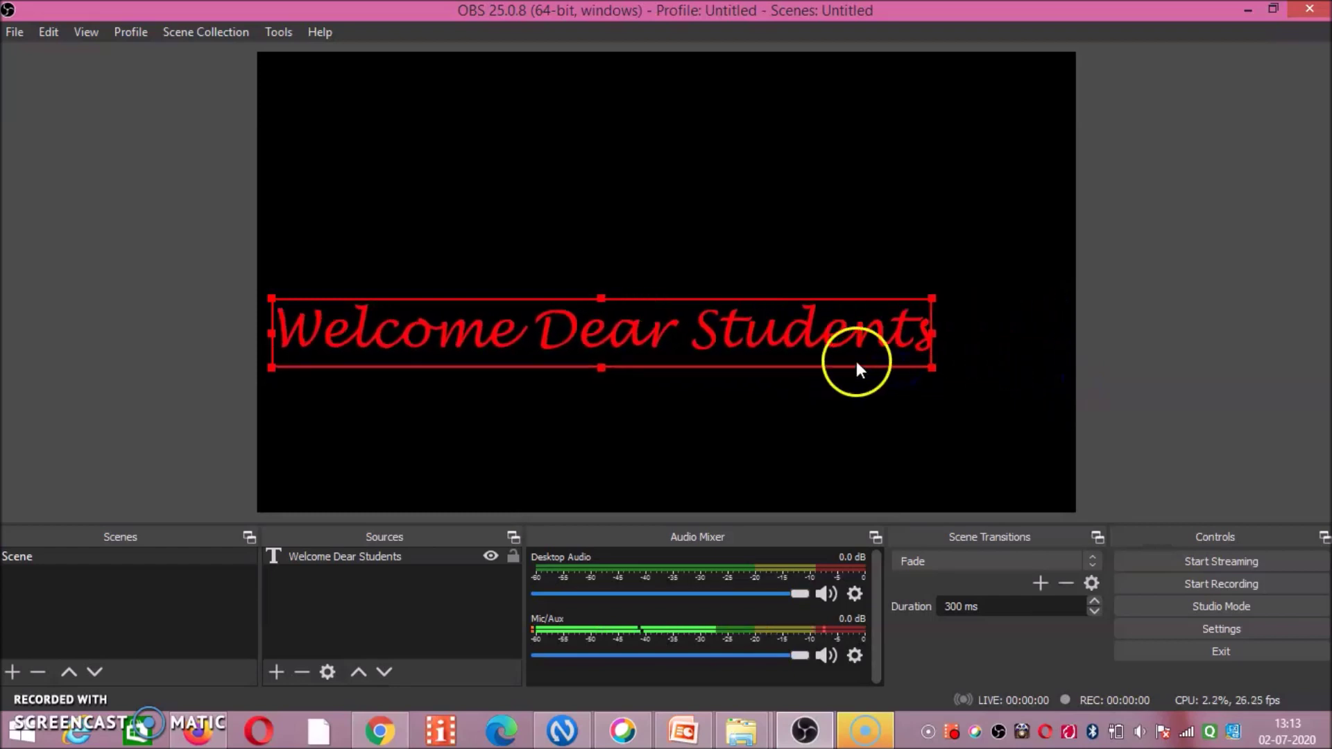
pyautogui.moveTo(856, 361); pyautogui.dragTo(925, 394)
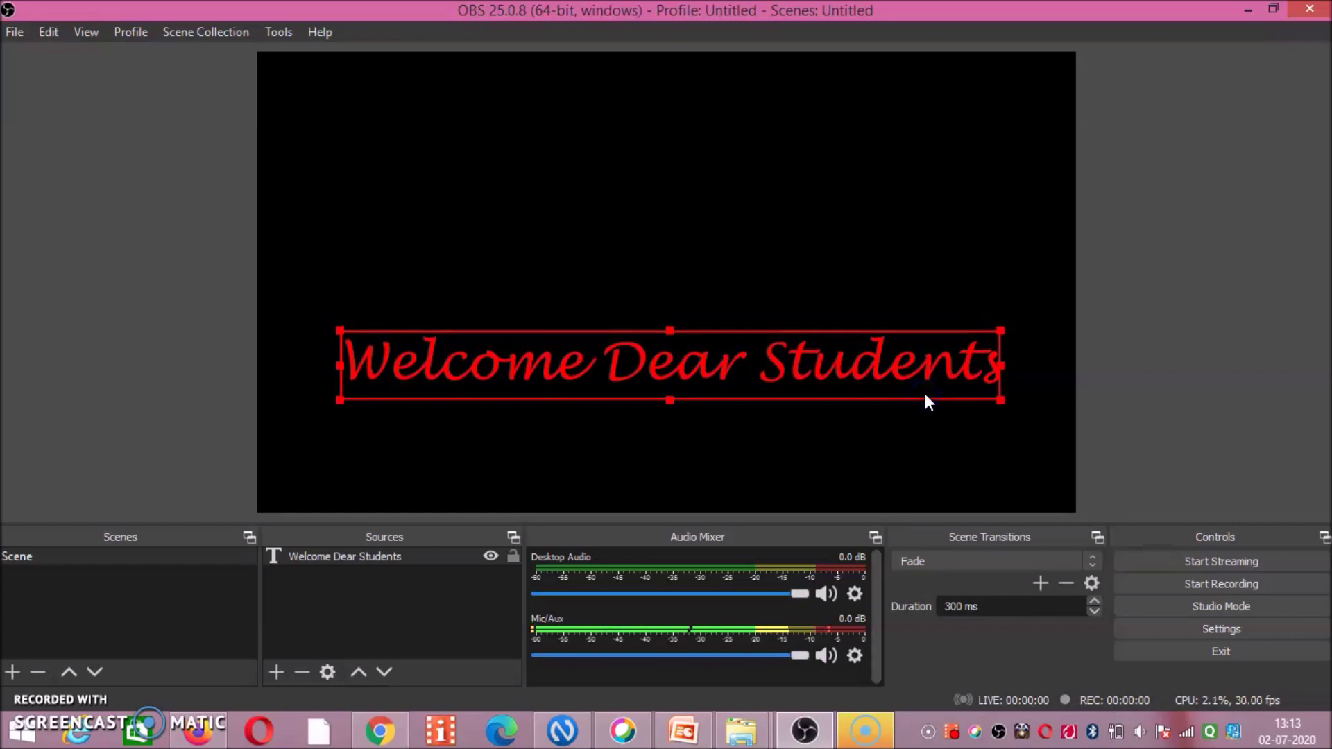
pyautogui.click(277, 671)
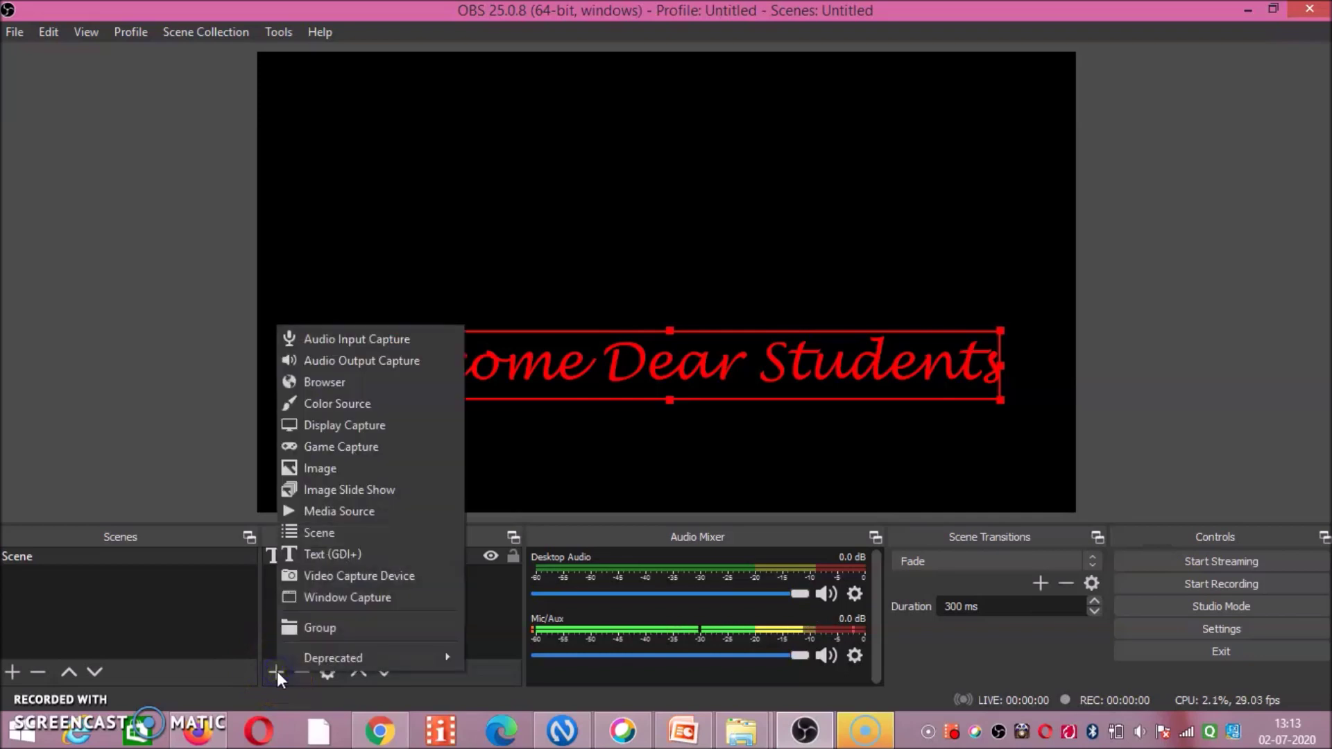
# Add an Image source loading chinu.jpg from the Desktop.
pyautogui.click(336, 468)
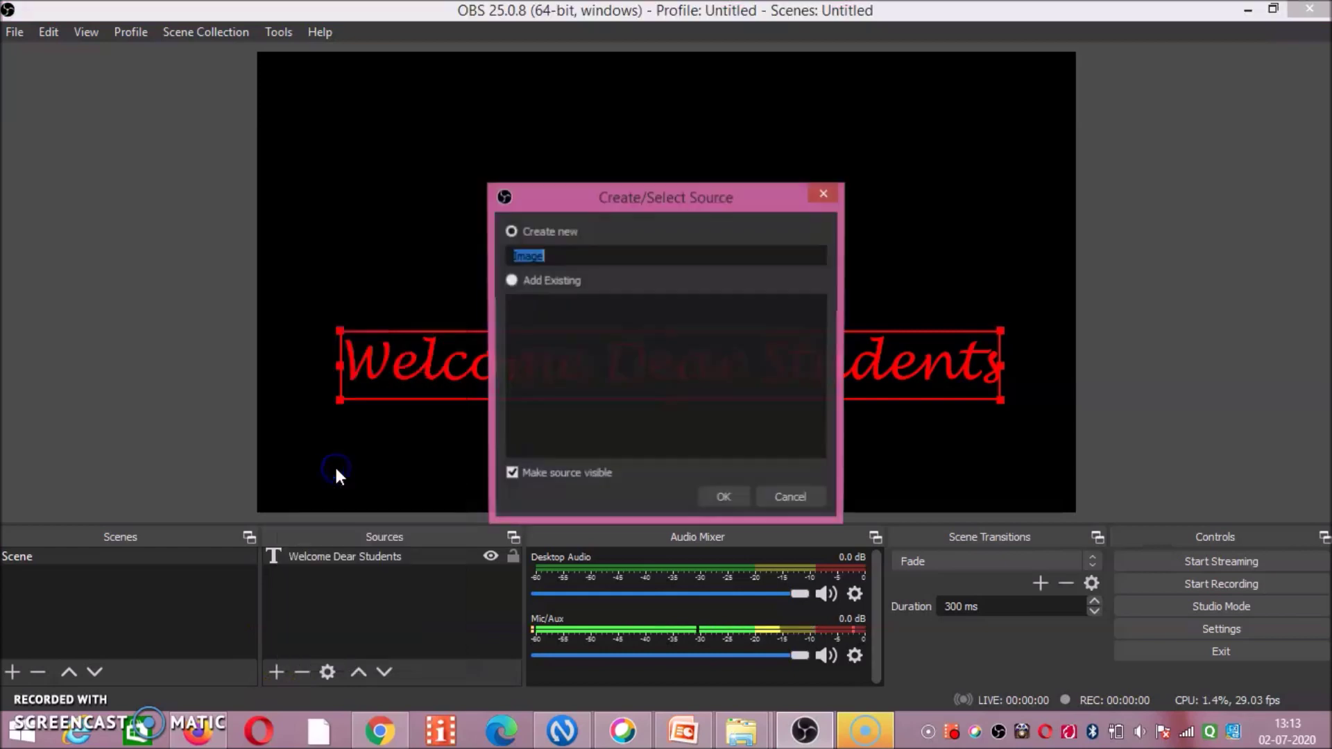
pyautogui.click(740, 499)
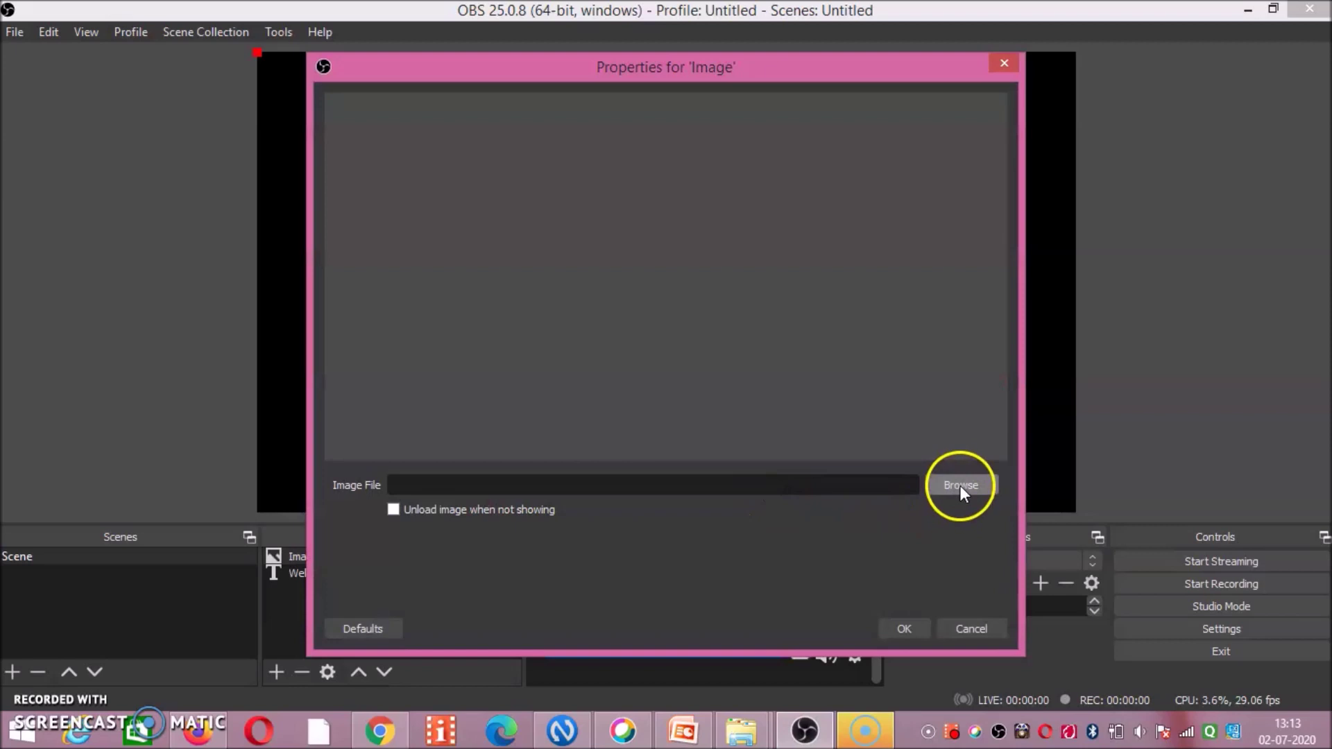
pyautogui.click(959, 485)
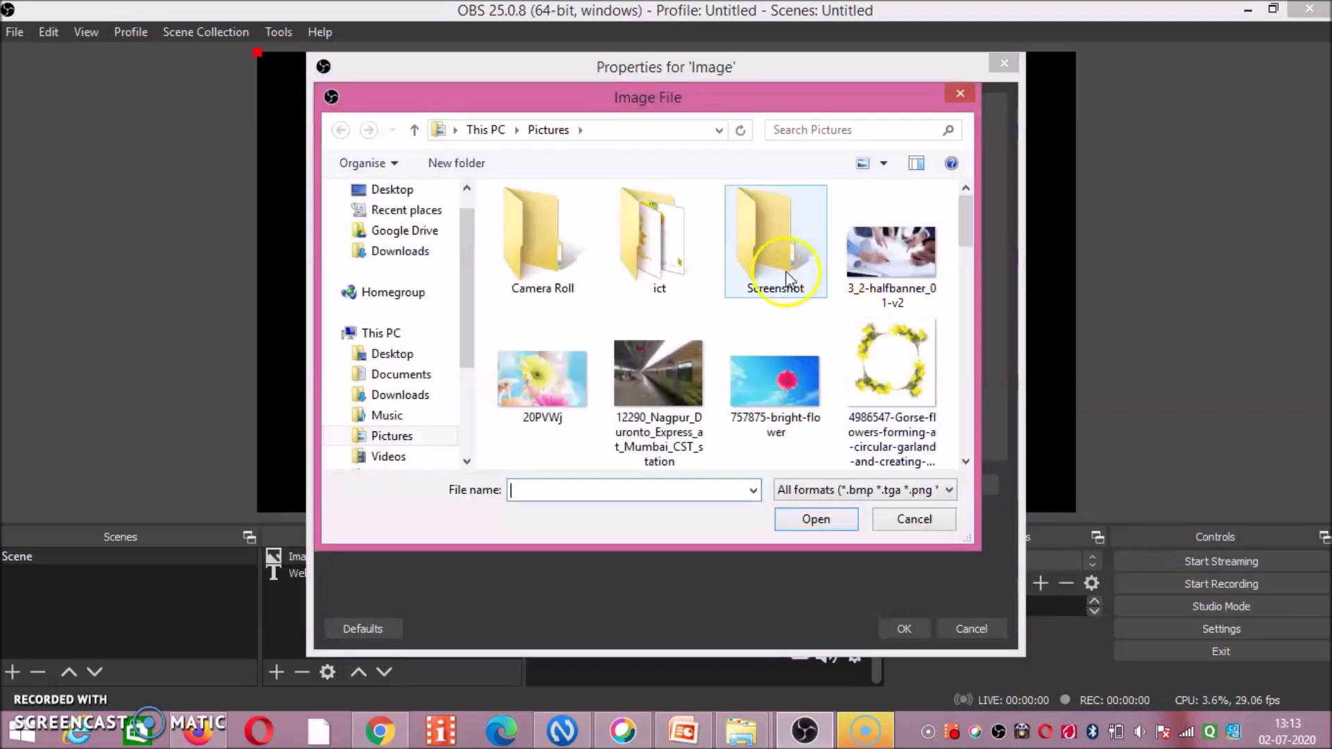
pyautogui.click(409, 189)
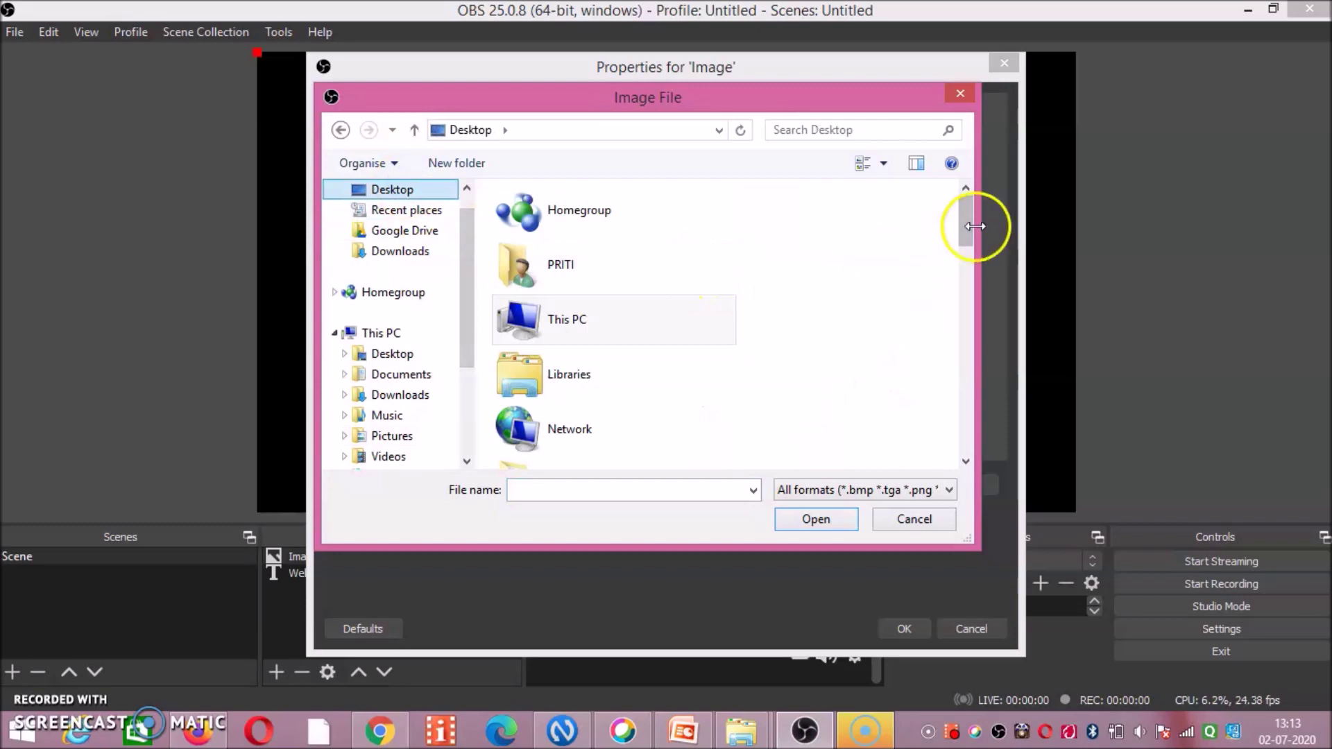
pyautogui.moveTo(966, 226); pyautogui.dragTo(899, 446)
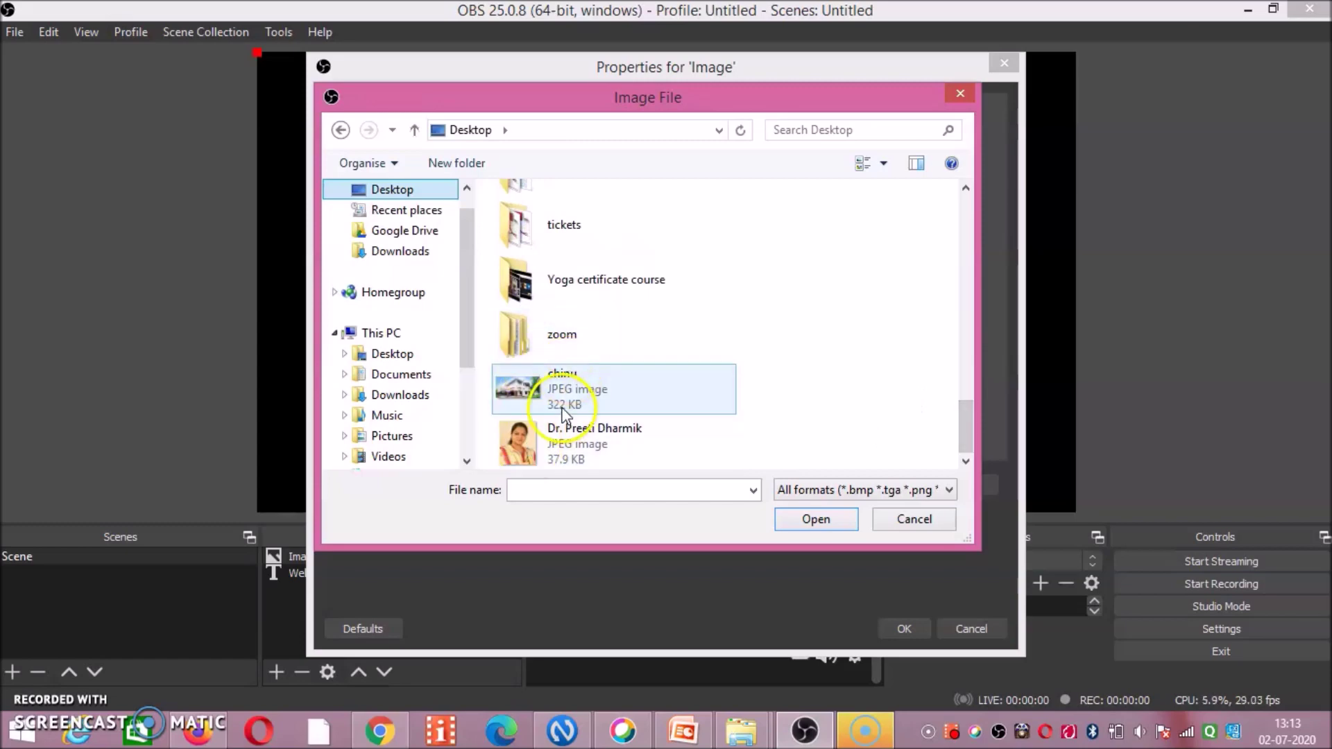
pyautogui.click(537, 394)
pyautogui.click(818, 521)
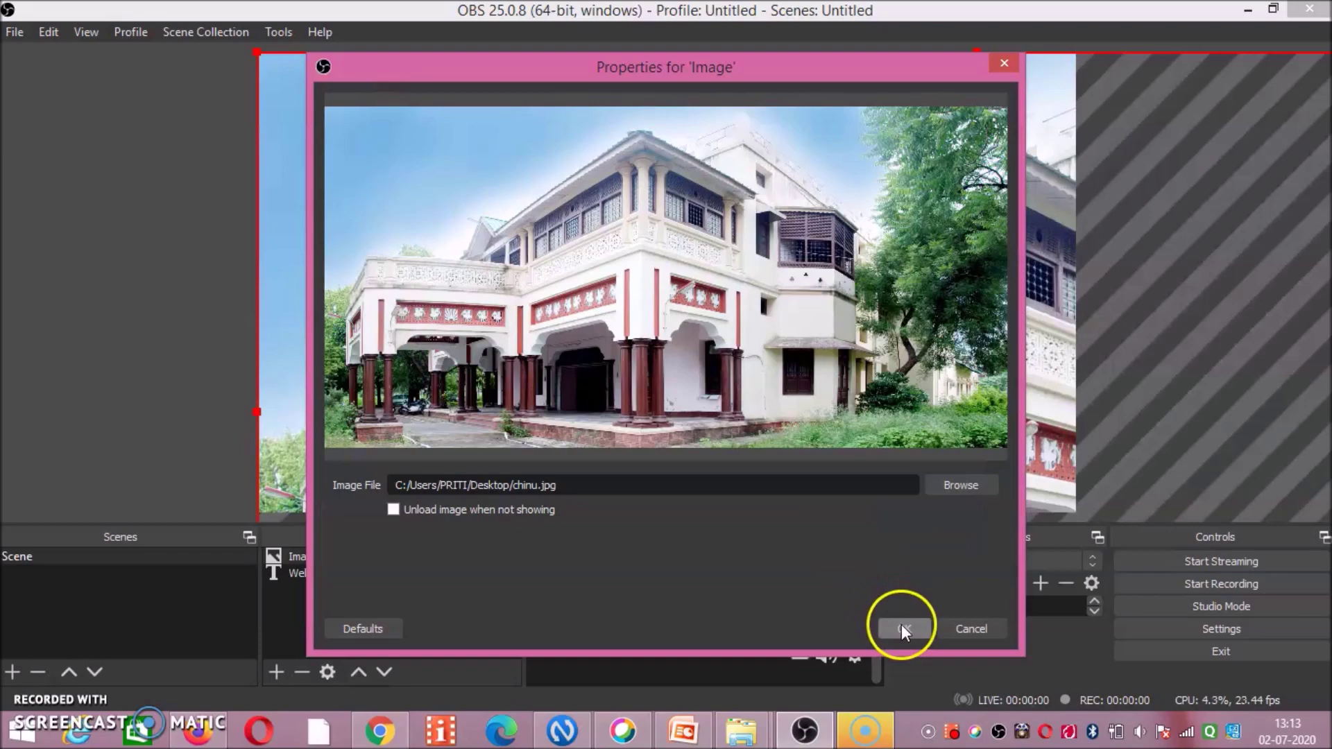
pyautogui.click(901, 627)
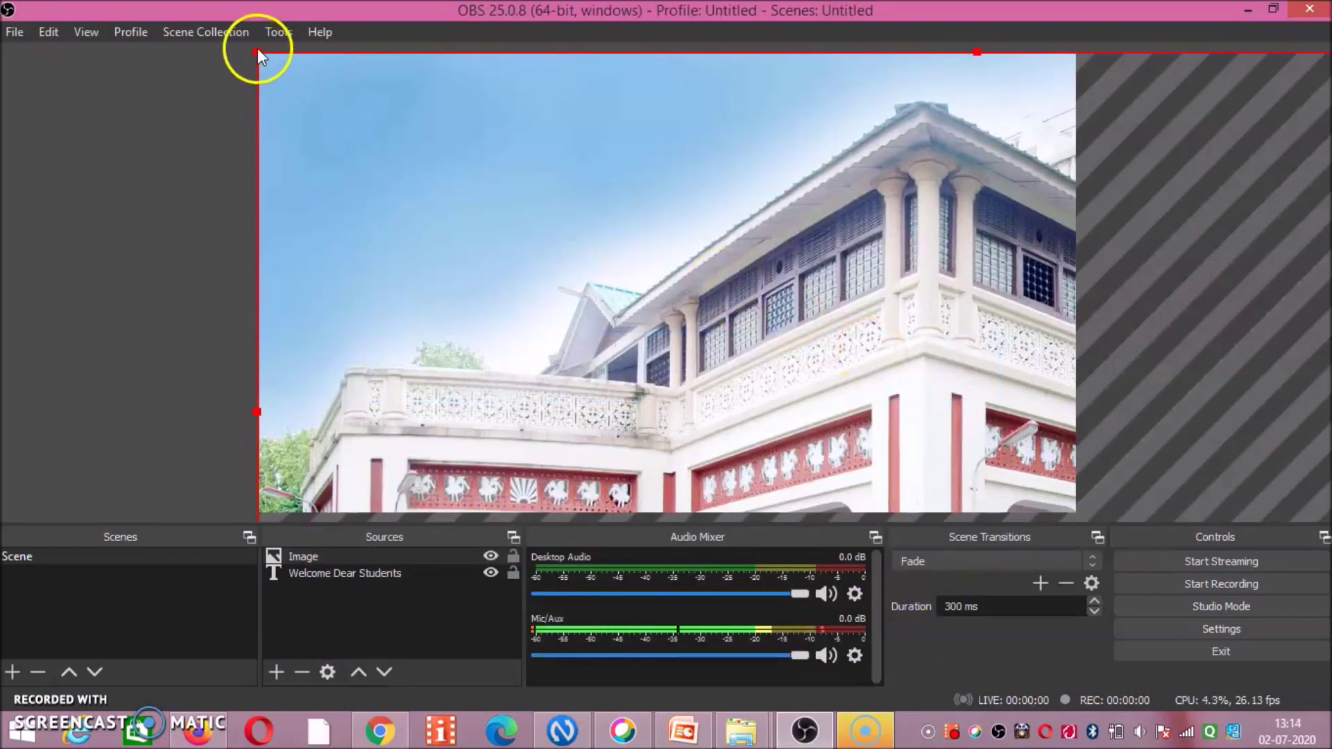
# Fit the building image to the top of the canvas and move the welcome text below it.
pyautogui.moveTo(257, 49); pyautogui.dragTo(796, 685)
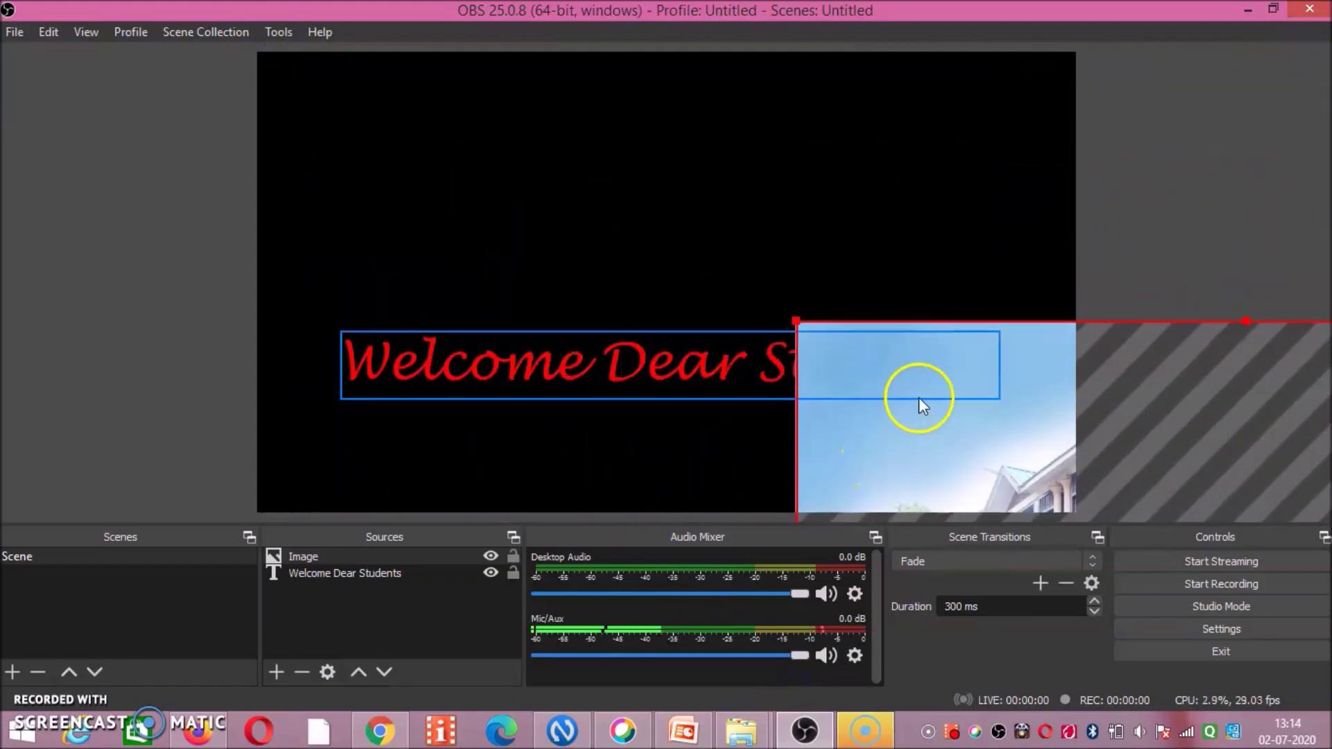
pyautogui.moveTo(919, 397); pyautogui.dragTo(389, 135)
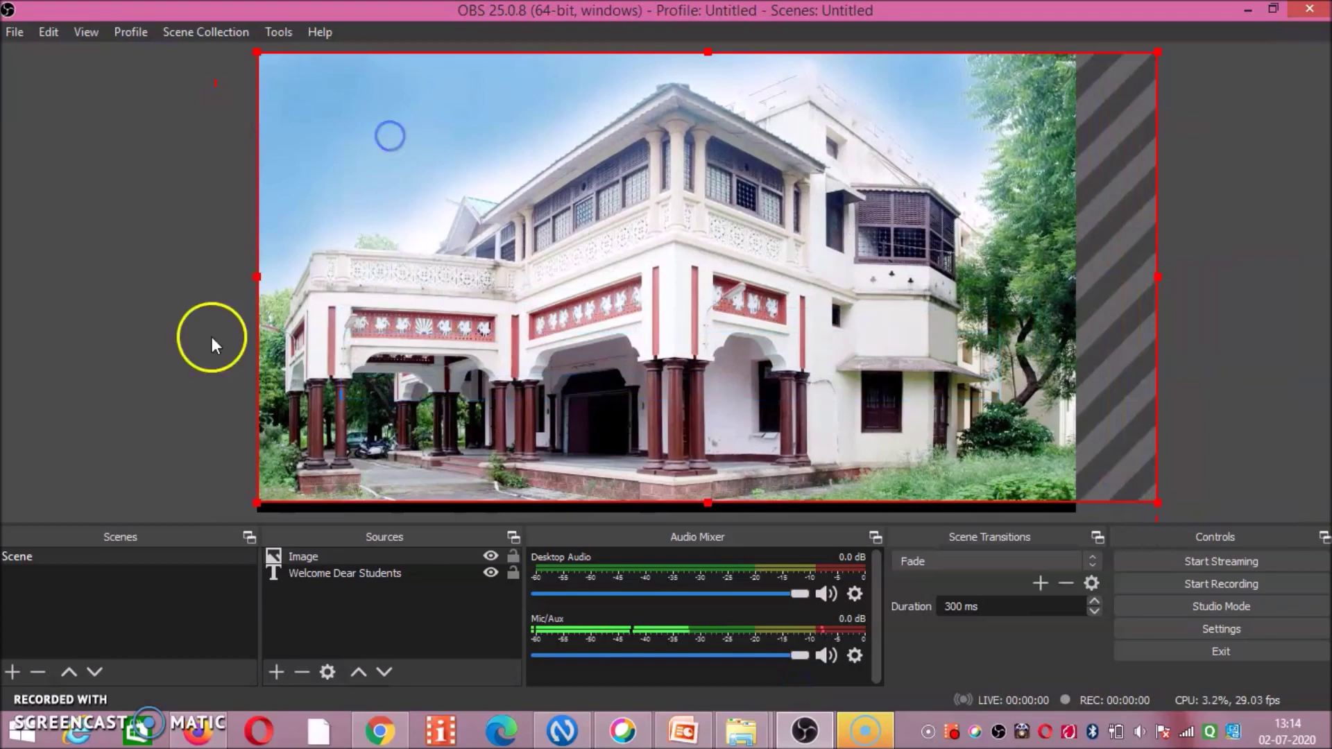
pyautogui.moveTo(256, 501)
pyautogui.mouseDown()
pyautogui.moveTo(560, 252)
pyautogui.moveTo(431, 253)
pyautogui.moveTo(451, 256)
pyautogui.mouseUp()
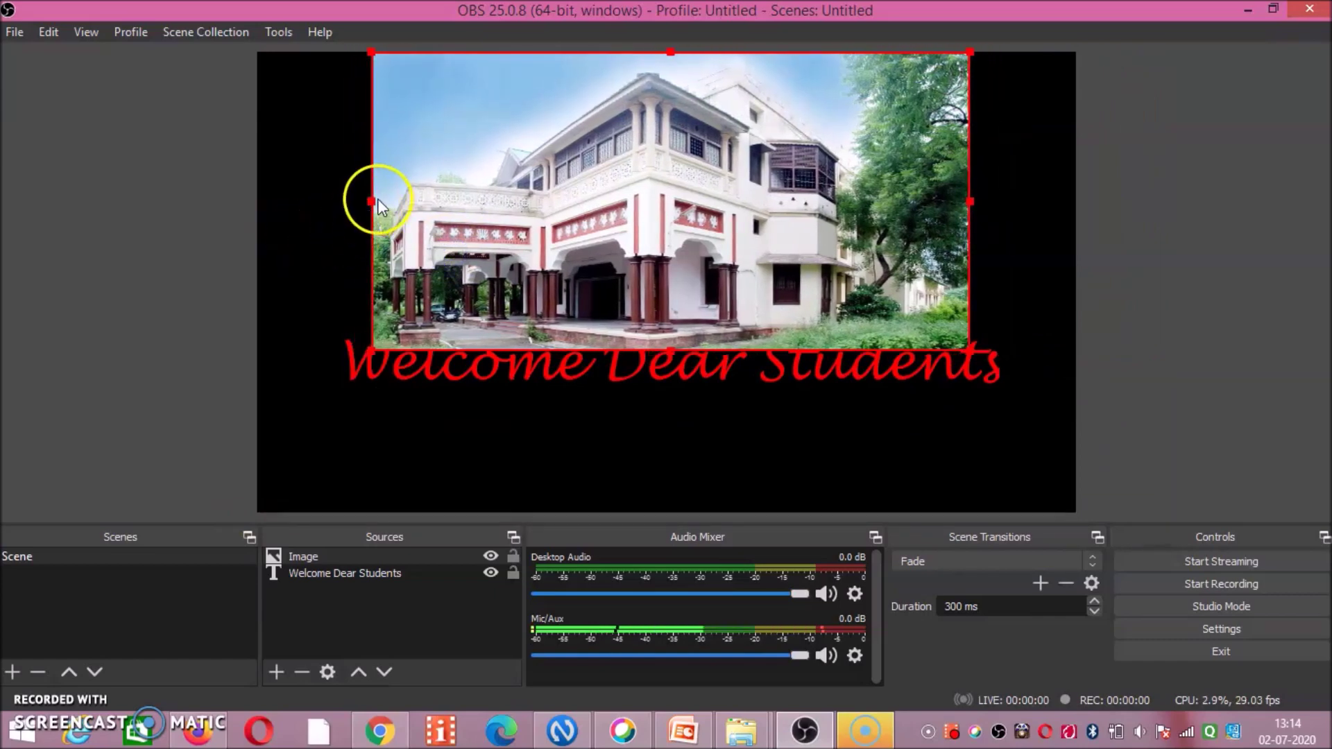
pyautogui.click(454, 358)
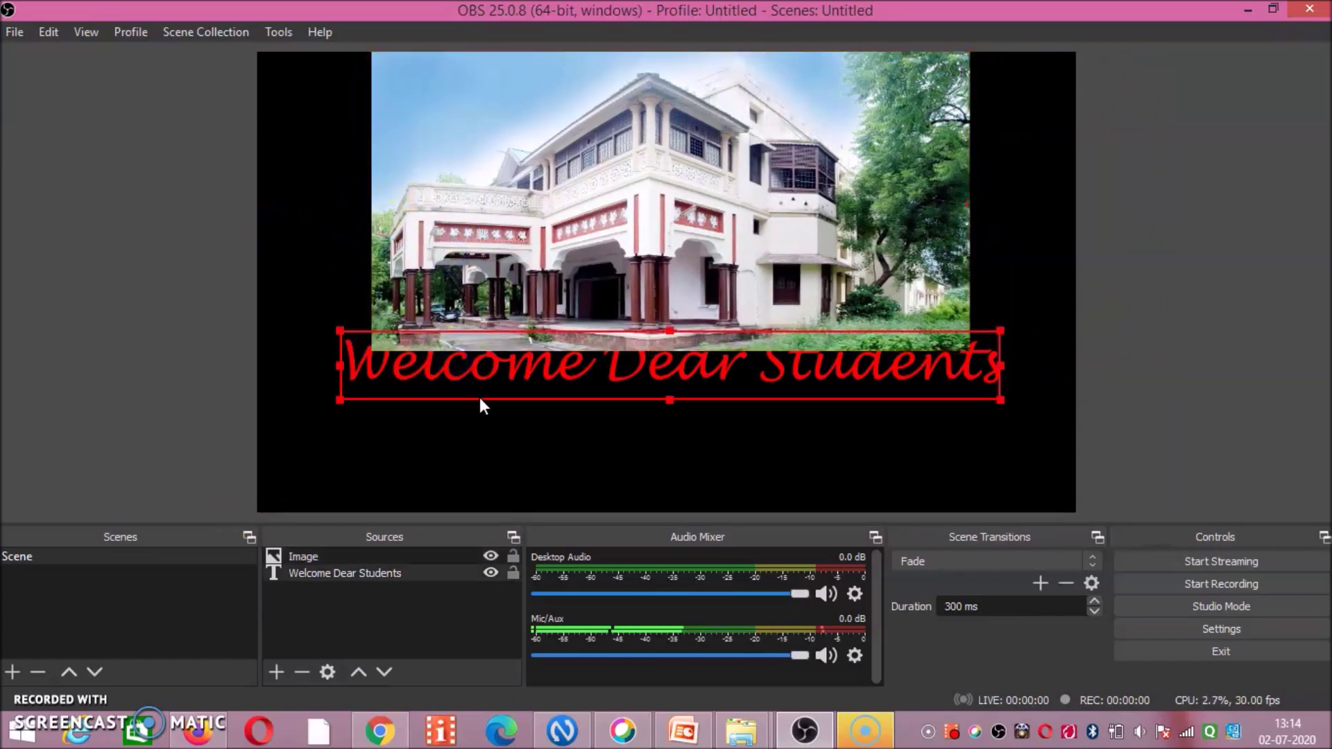
pyautogui.moveTo(481, 401); pyautogui.dragTo(473, 497)
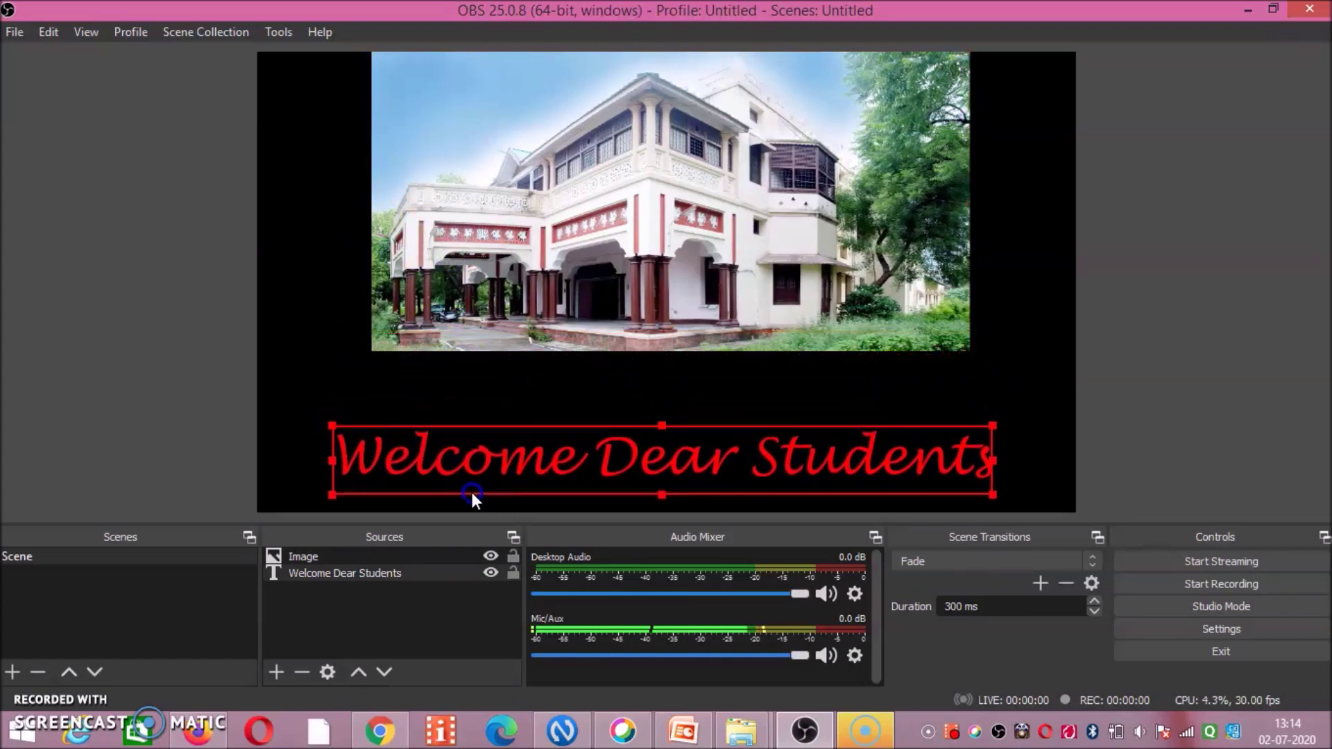
# Enlarge the building image so it stretches across to the canvas edge.
pyautogui.click(525, 277)
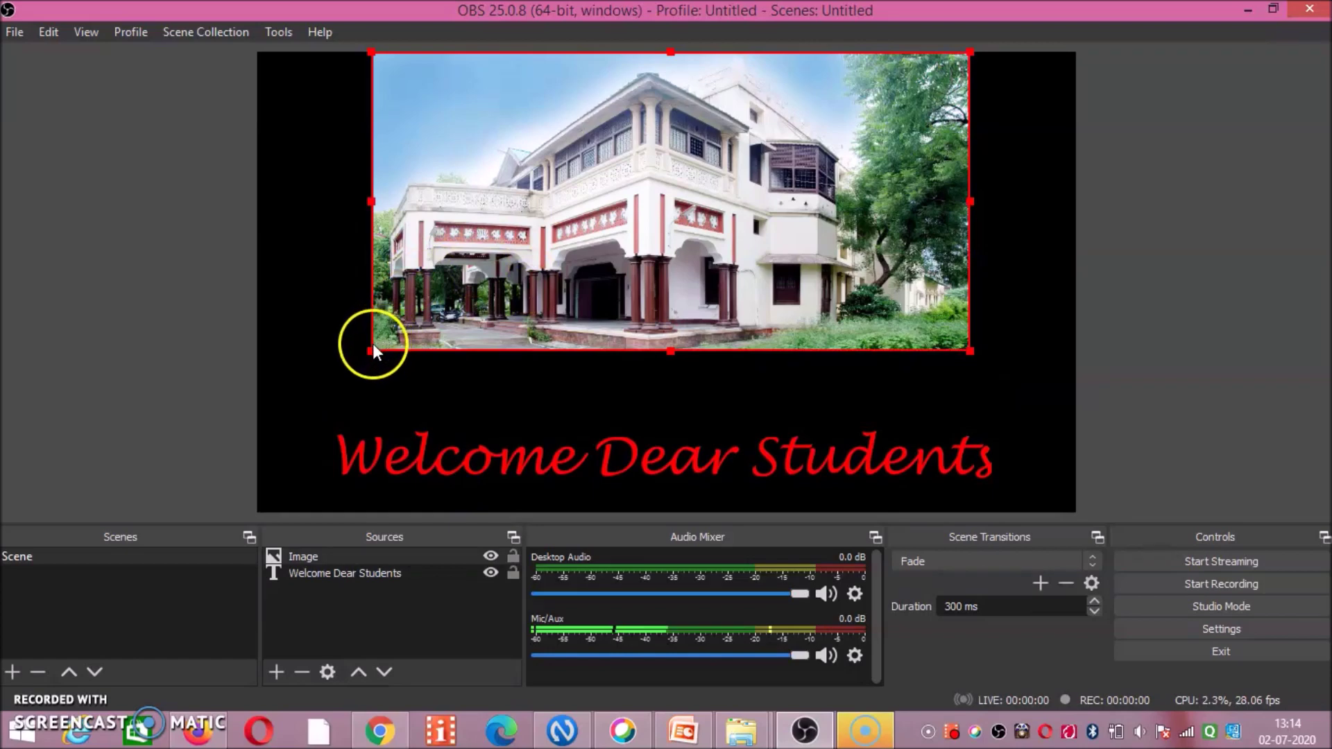
pyautogui.moveTo(370, 347); pyautogui.dragTo(265, 340)
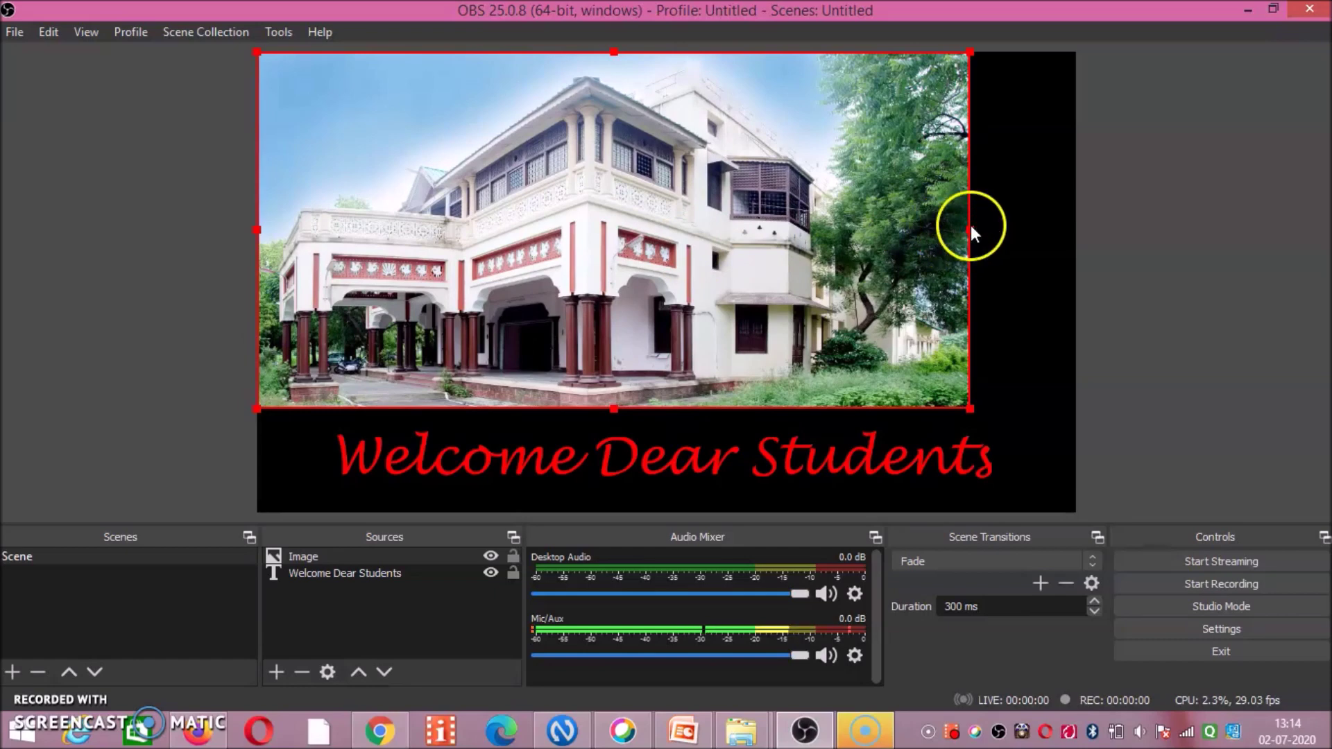
pyautogui.moveTo(972, 224); pyautogui.dragTo(1069, 233)
# Shrink the welcome text and centre it in the black strip beneath the image.
pyautogui.click(825, 463)
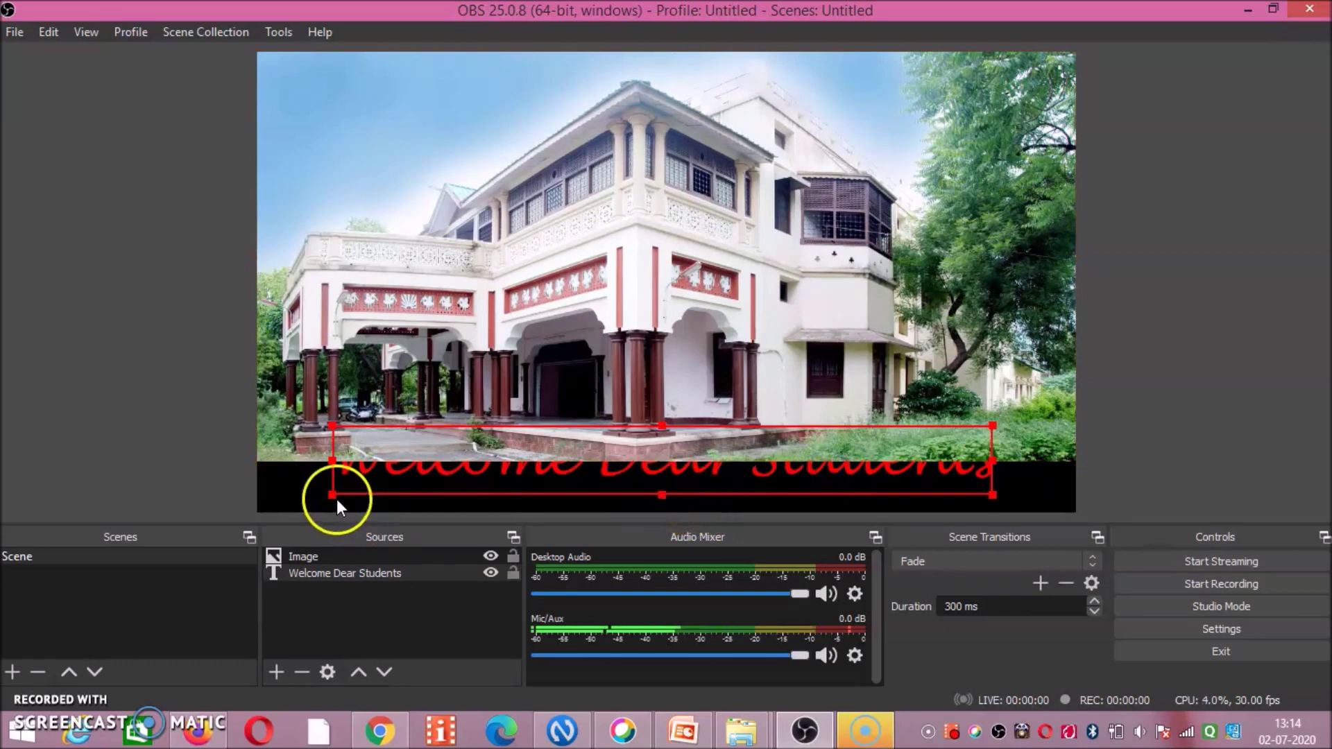
pyautogui.moveTo(333, 495); pyautogui.dragTo(269, 501)
pyautogui.moveTo(567, 508); pyautogui.dragTo(639, 460)
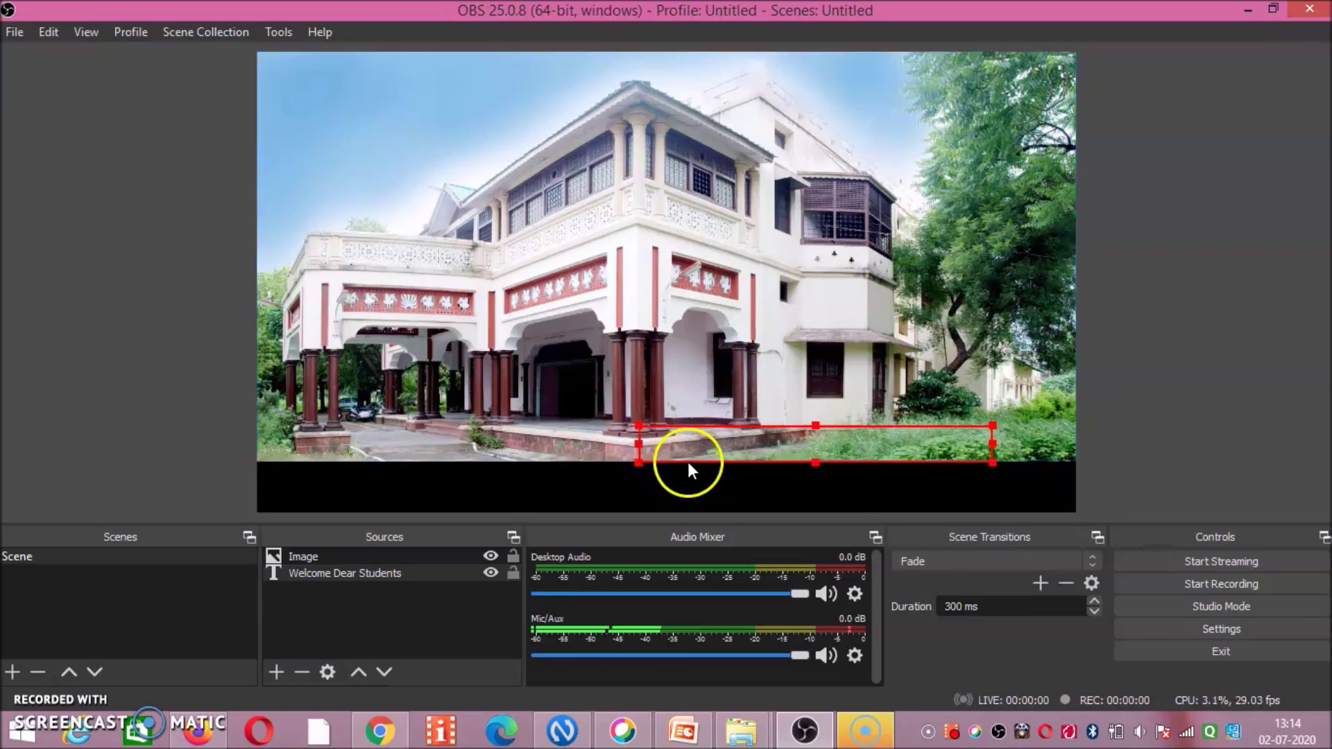
pyautogui.moveTo(689, 461); pyautogui.dragTo(565, 506)
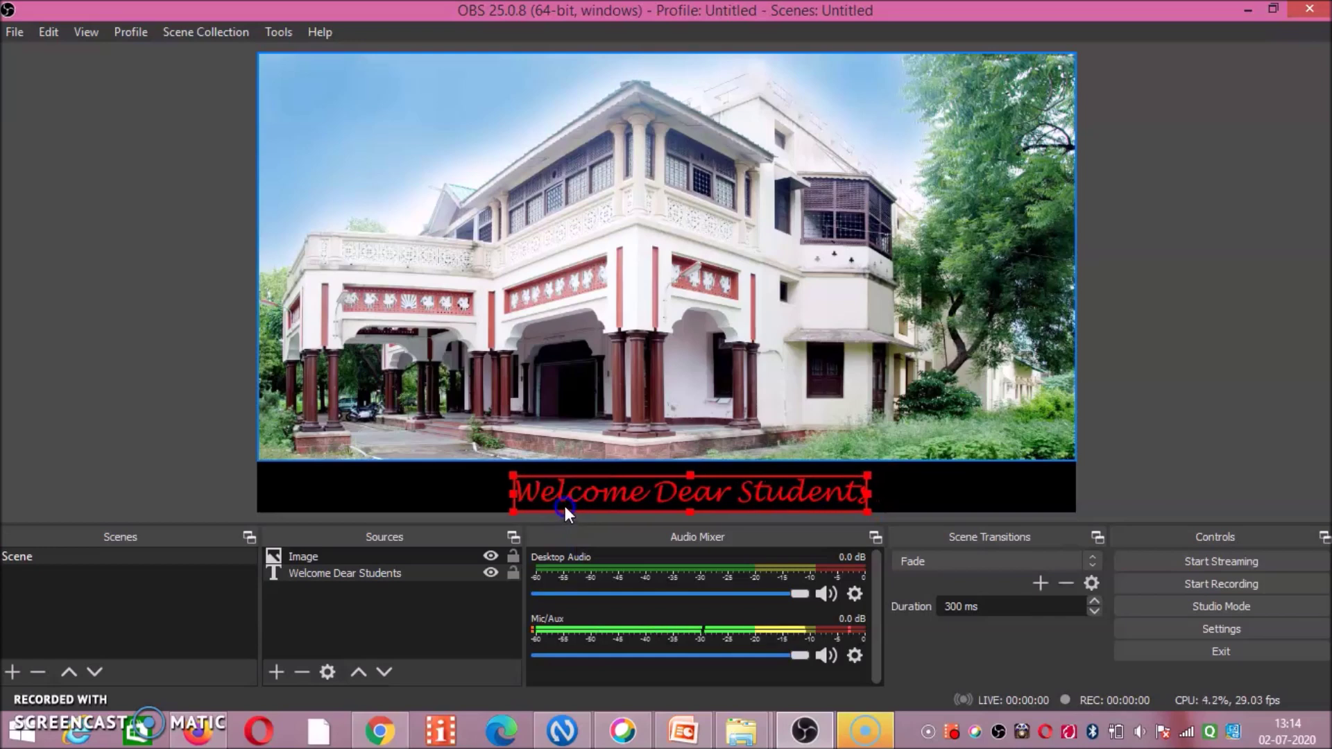
pyautogui.click(667, 491)
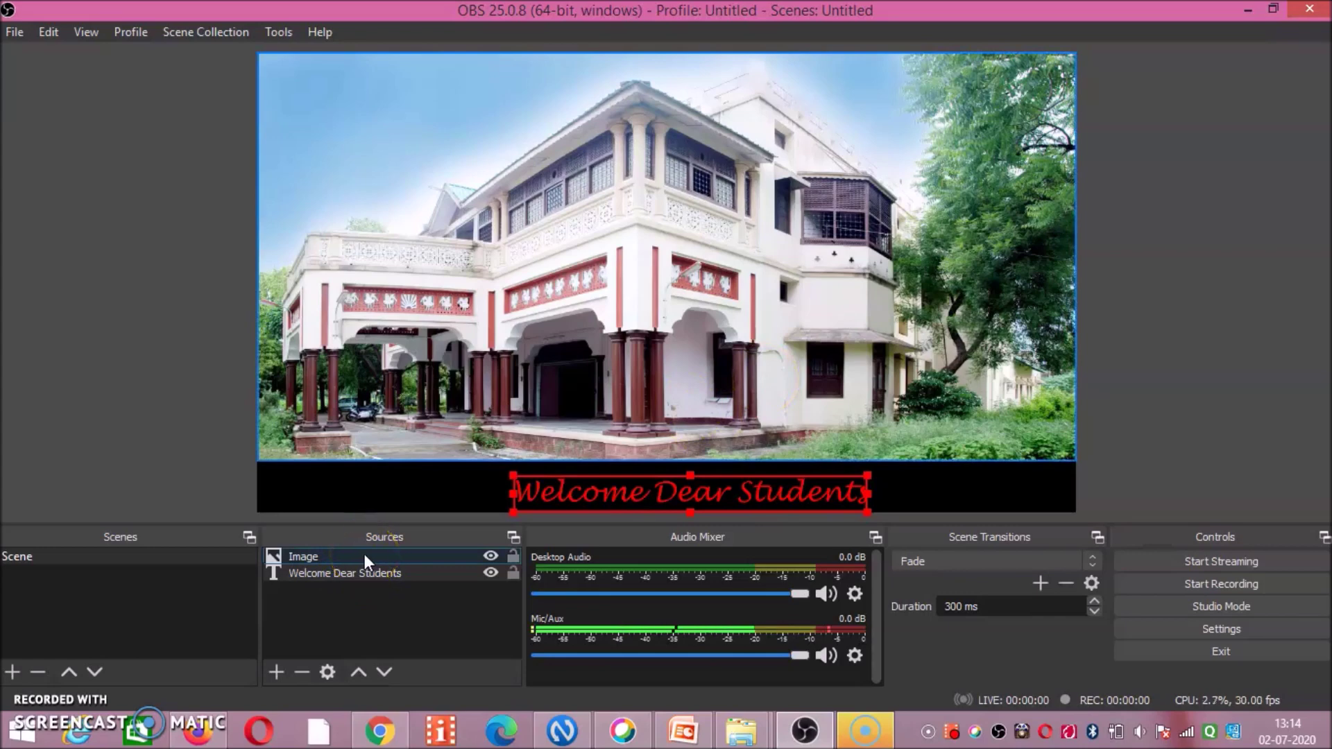
pyautogui.moveTo(361, 557)
pyautogui.mouseDown()
pyautogui.moveTo(359, 580)
pyautogui.moveTo(351, 557)
pyautogui.moveTo(351, 571)
pyautogui.mouseUp()
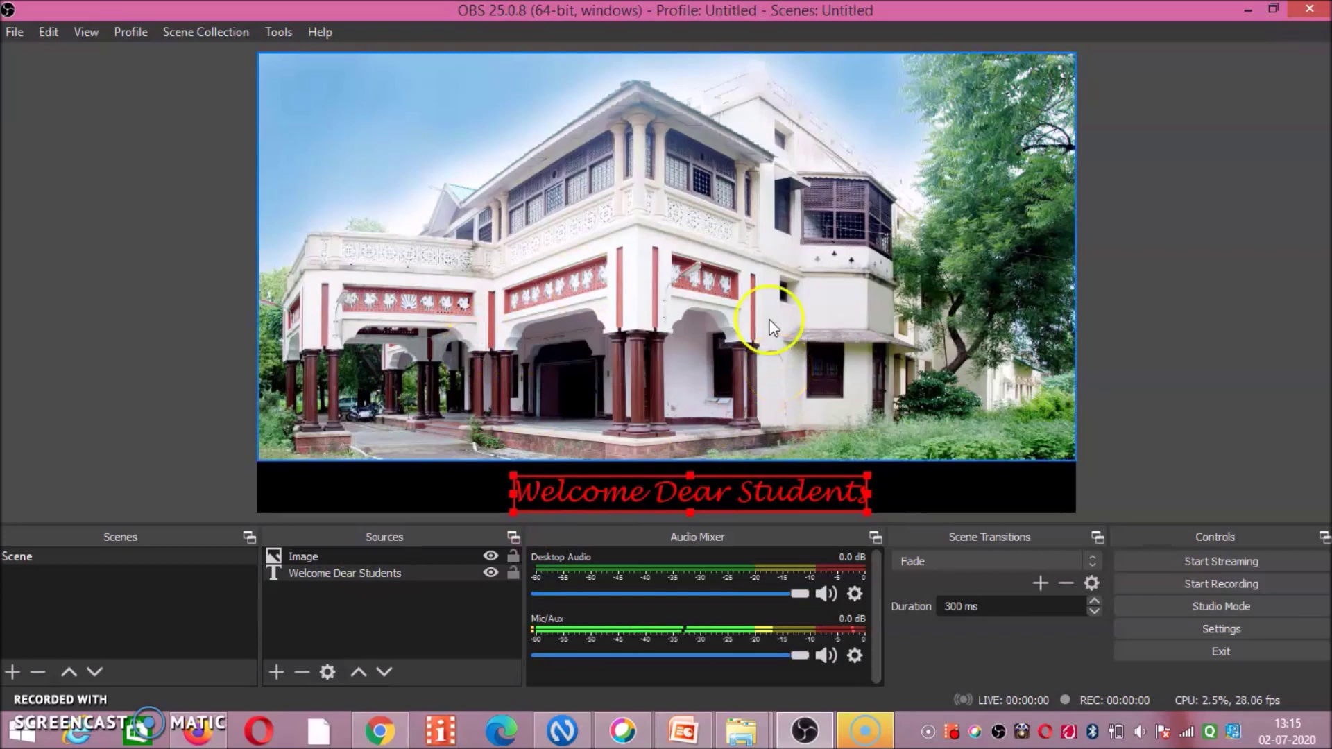
# Record a roughly 3-second clip of the finished scene, then stop recording.
pyautogui.click(1188, 585)
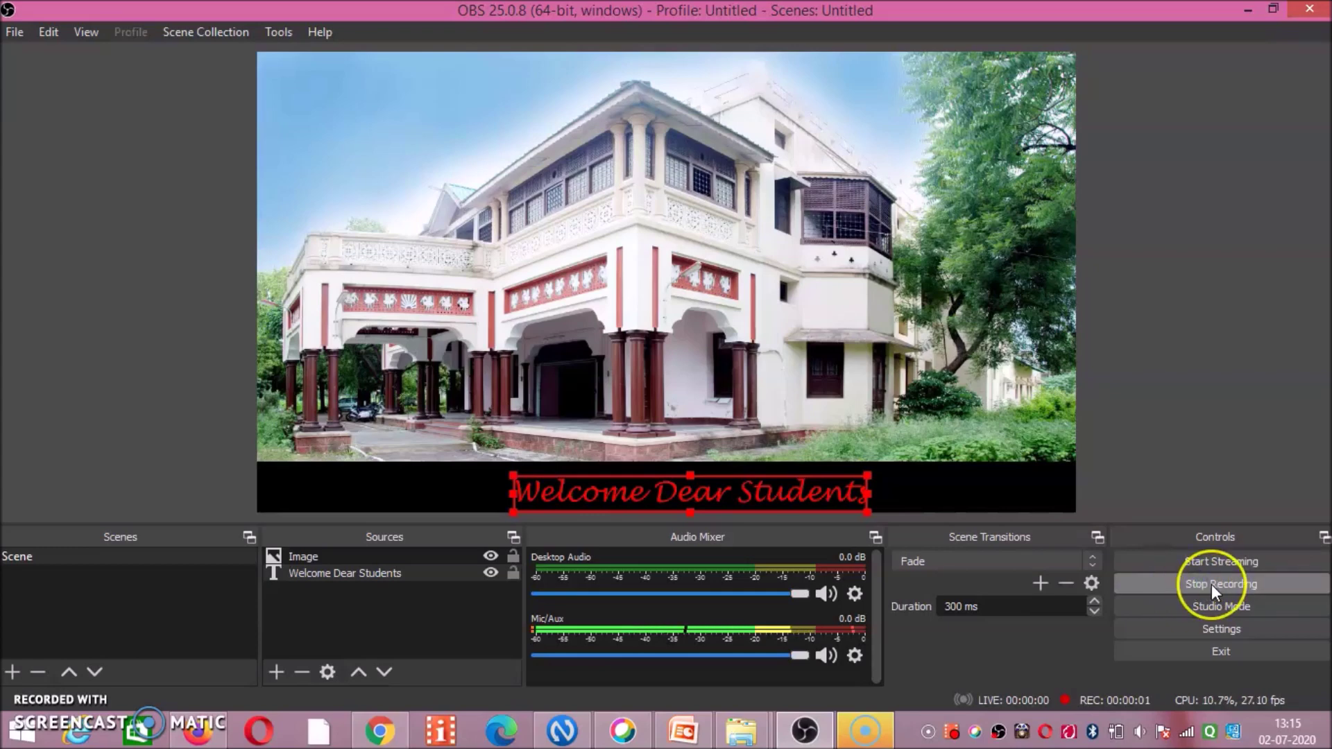
pyautogui.click(1211, 584)
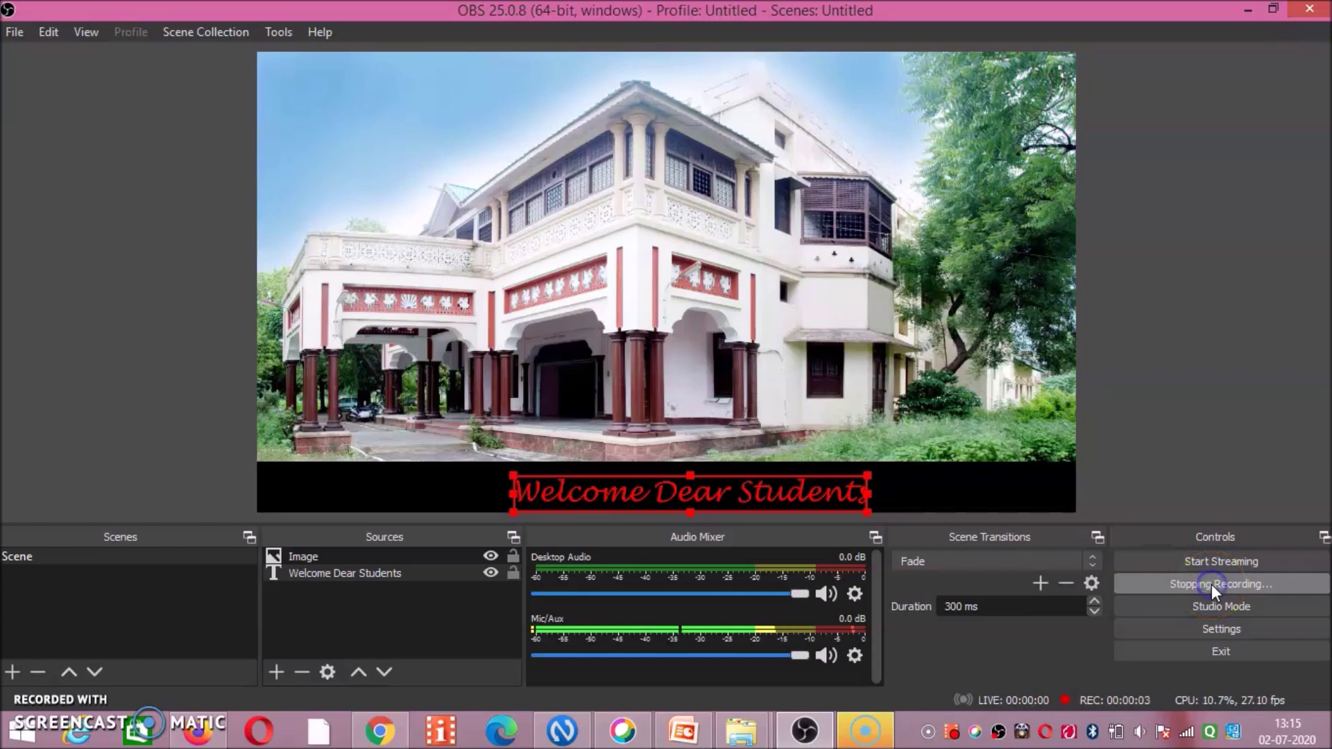
pyautogui.click(684, 312)
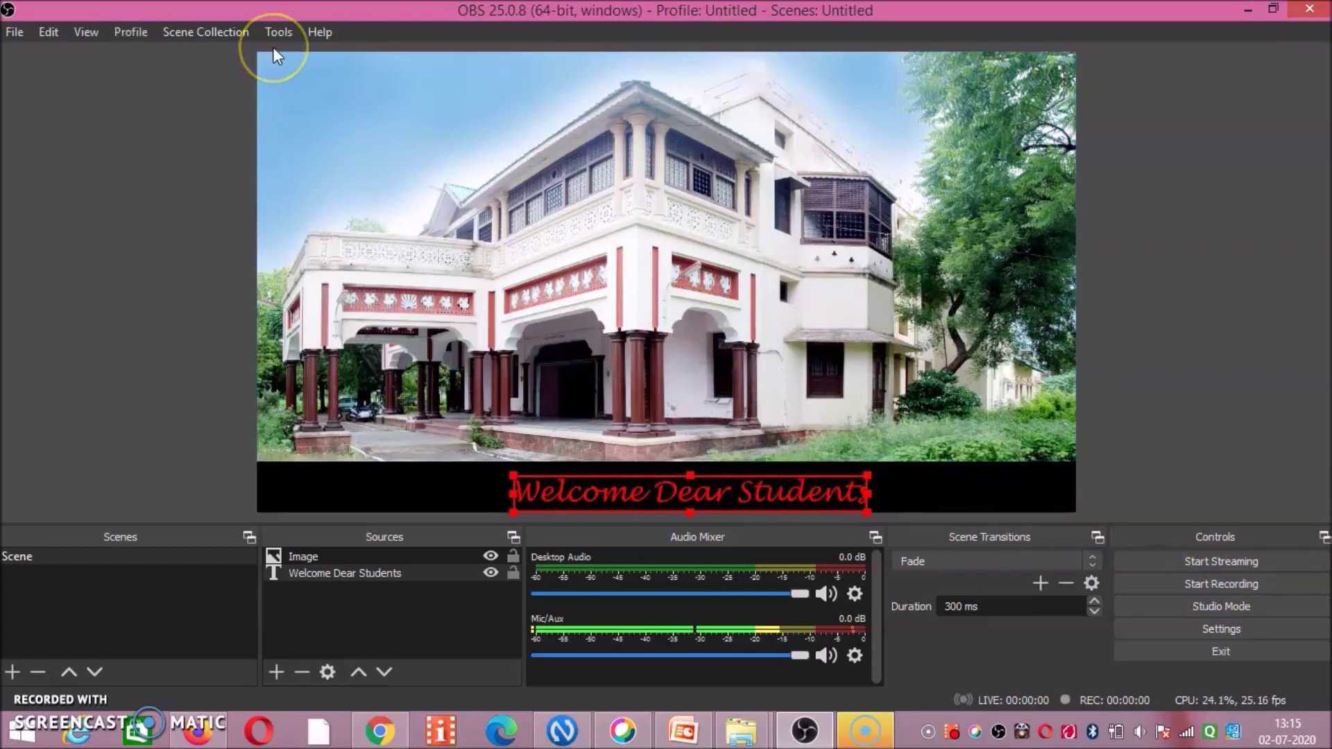
# Open the File menu, then the context menu of the Welcome Dear Students text.
pyautogui.click(11, 32)
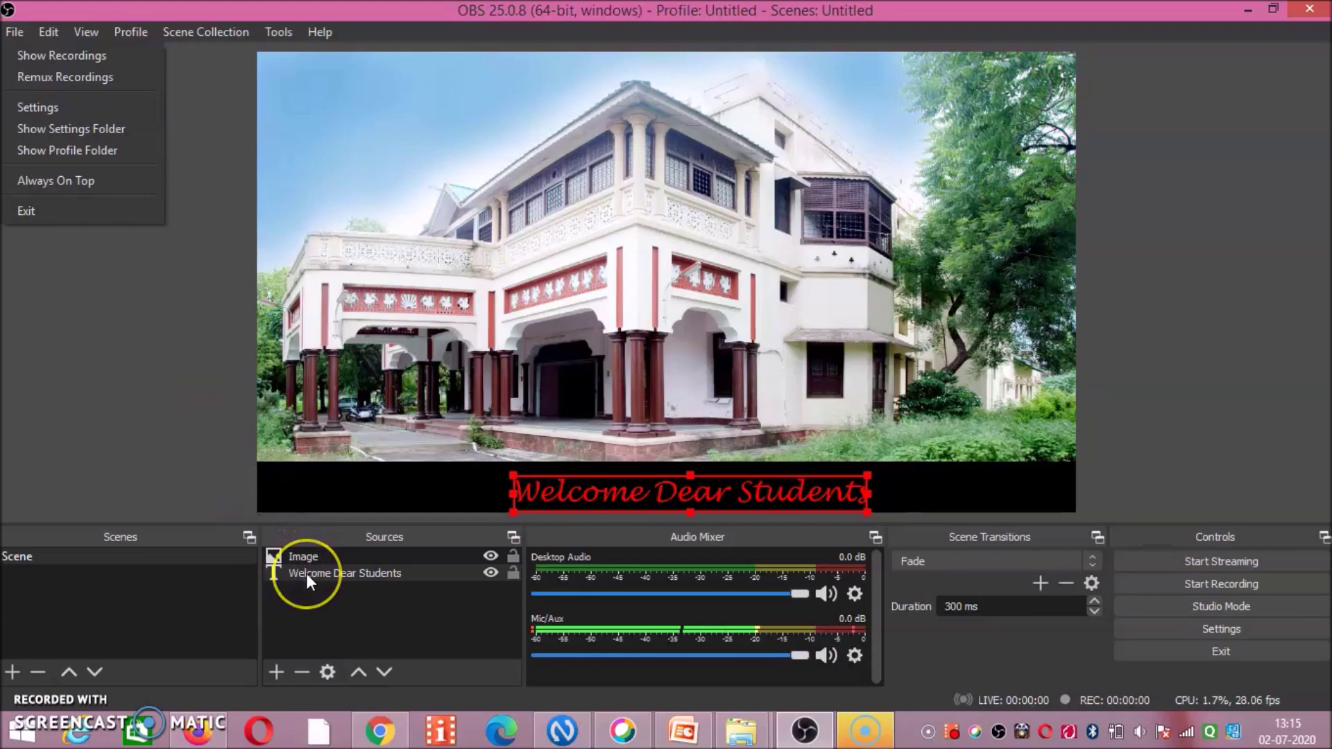
pyautogui.rightClick(595, 488)
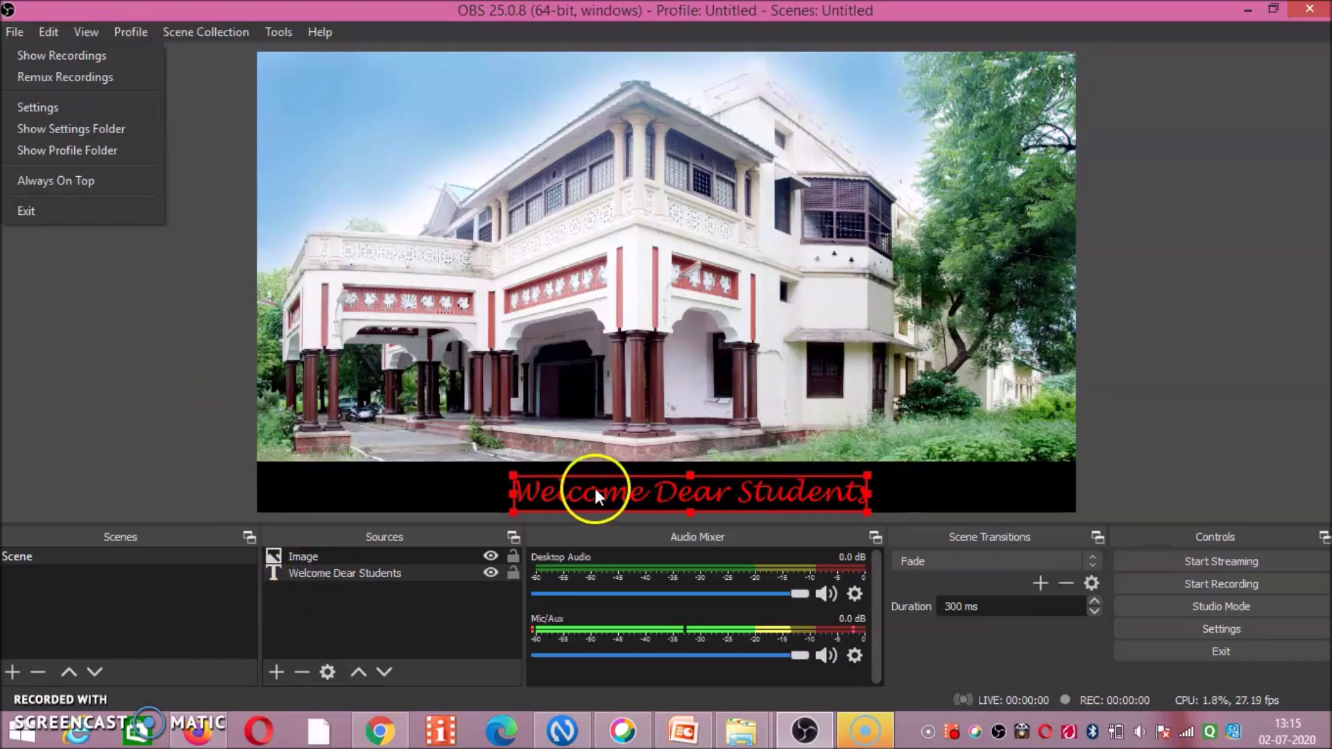